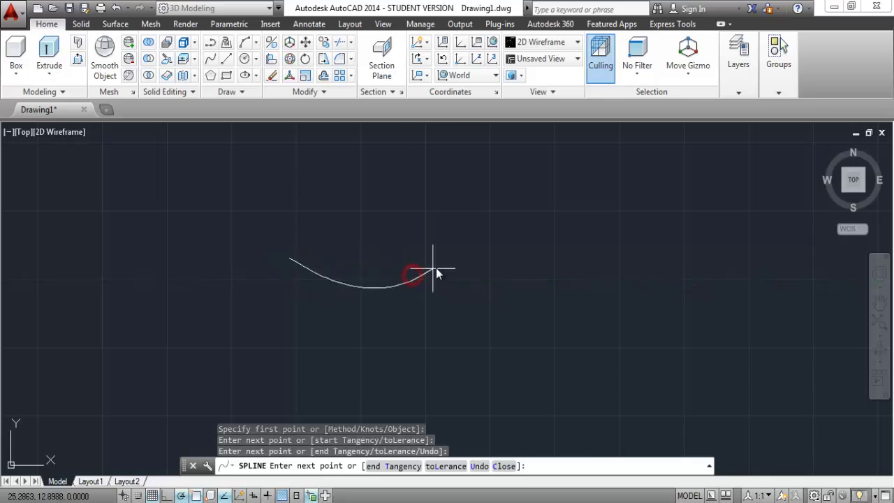
Continue the spline through four more points to form a horizontal wave, and finish the curve.
{"action": "left_click", "coordinate": [470, 261]}
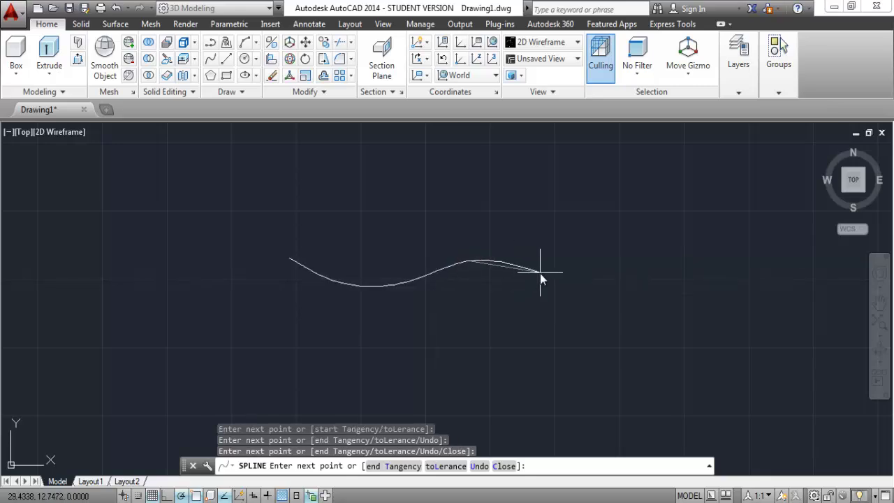
{"action": "left_click", "coordinate": [540, 274]}
{"action": "left_click", "coordinate": [575, 294]}
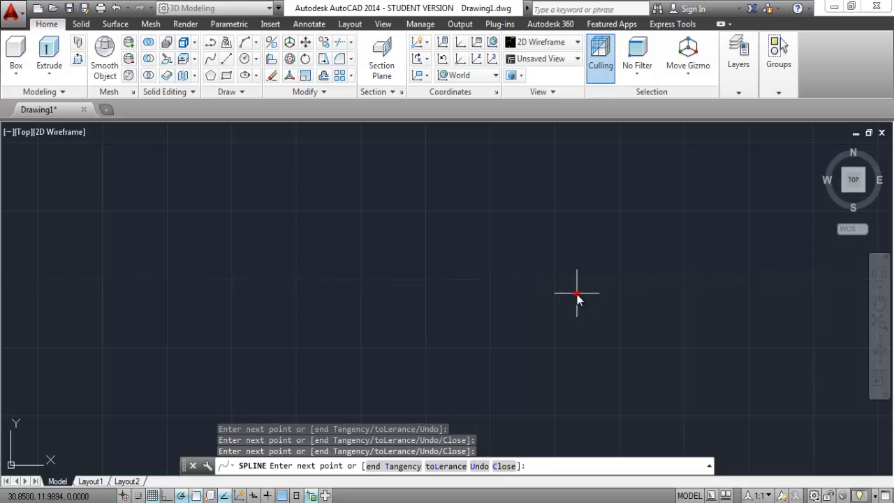
{"action": "left_click", "coordinate": [614, 281]}
{"action": "key", "text": "Return"}
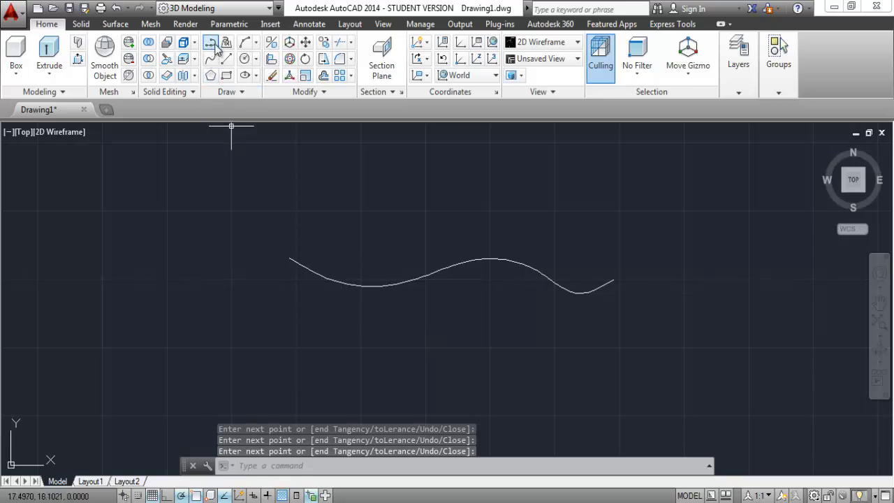
Draw a three-point arc that starts above the spline's west end, crosses it and ends below its east end.
{"action": "left_click", "coordinate": [247, 44]}
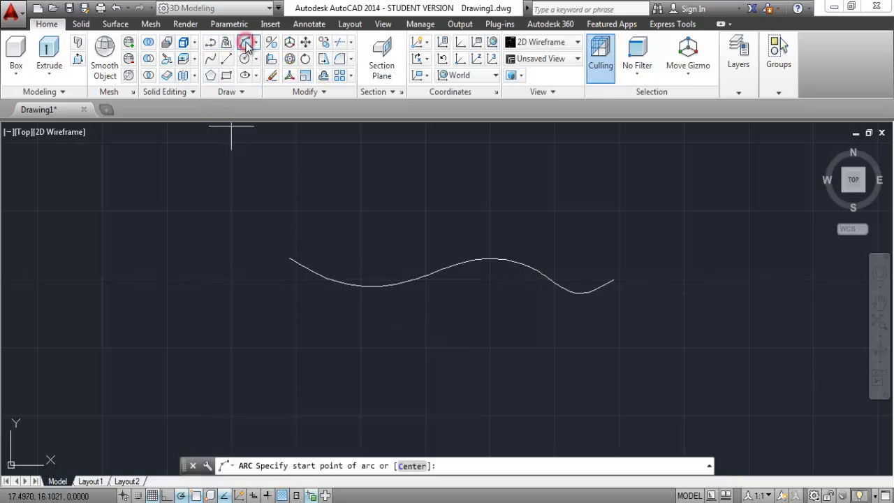
{"action": "left_click", "coordinate": [294, 227]}
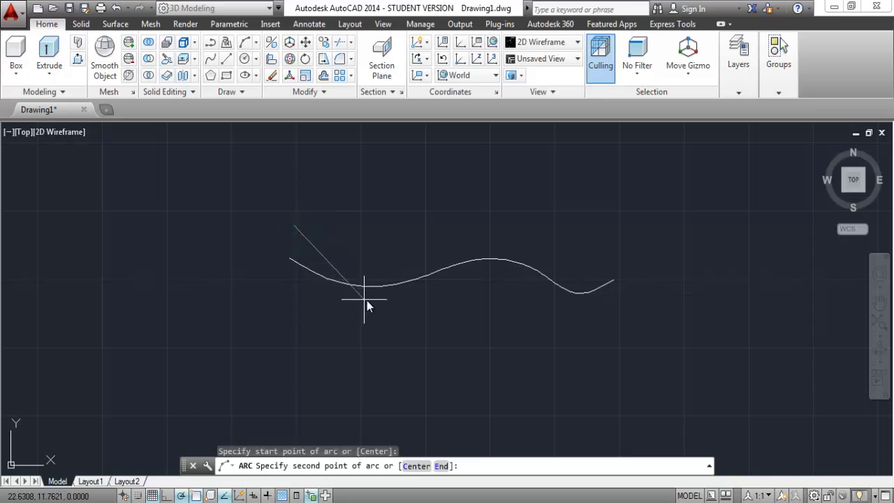
{"action": "left_click", "coordinate": [404, 304]}
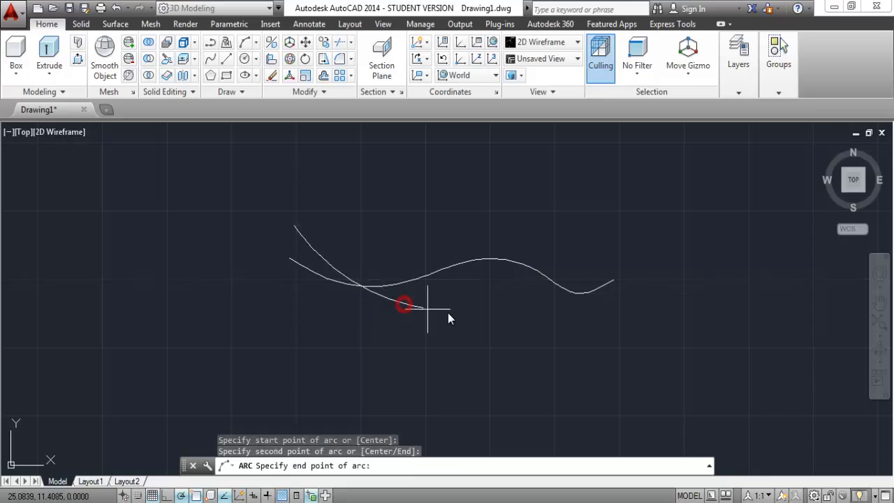
{"action": "left_click", "coordinate": [611, 329]}
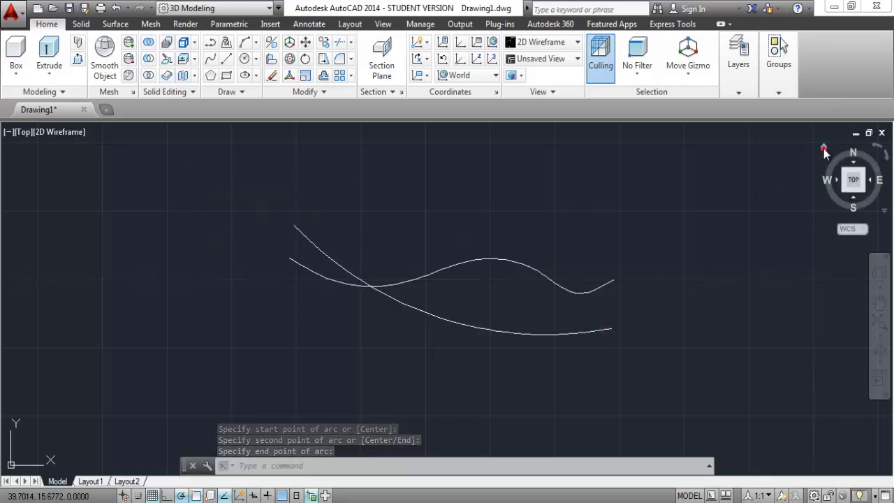
In the 3D home view, move the spline straight up along Z from its endpoint to lift it above the arc.
{"action": "left_click", "coordinate": [825, 150]}
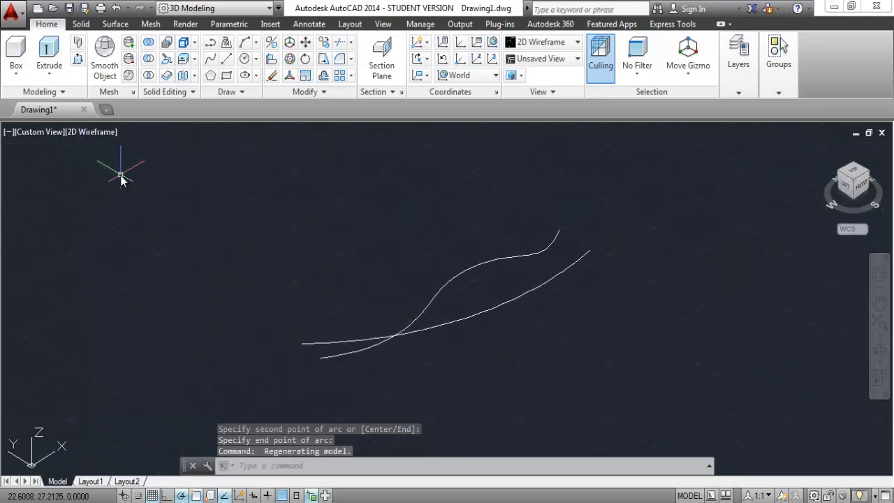
{"action": "left_click", "coordinate": [305, 43]}
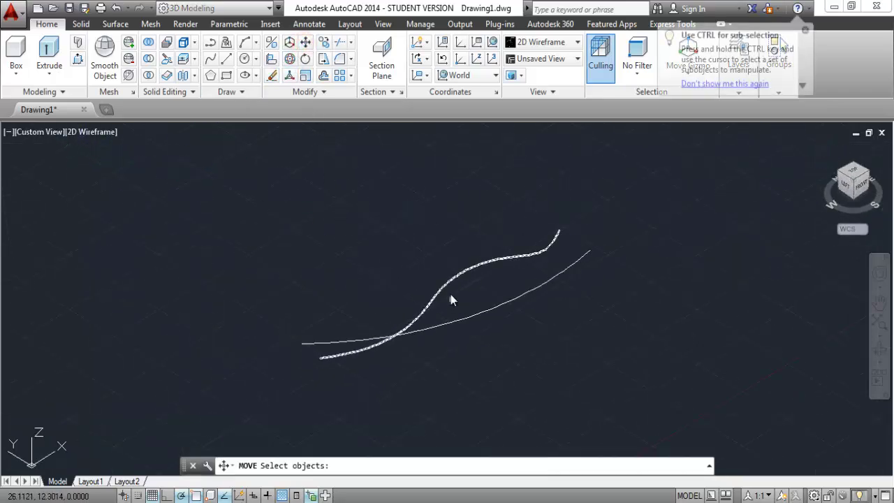
{"action": "left_click", "coordinate": [450, 285]}
{"action": "left_click", "coordinate": [450, 283]}
{"action": "key", "text": "Return"}
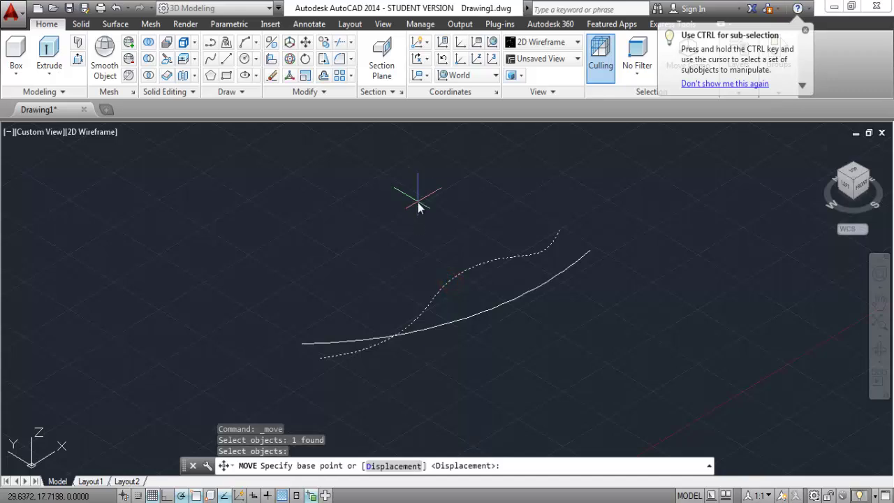
{"action": "left_click", "coordinate": [320, 359]}
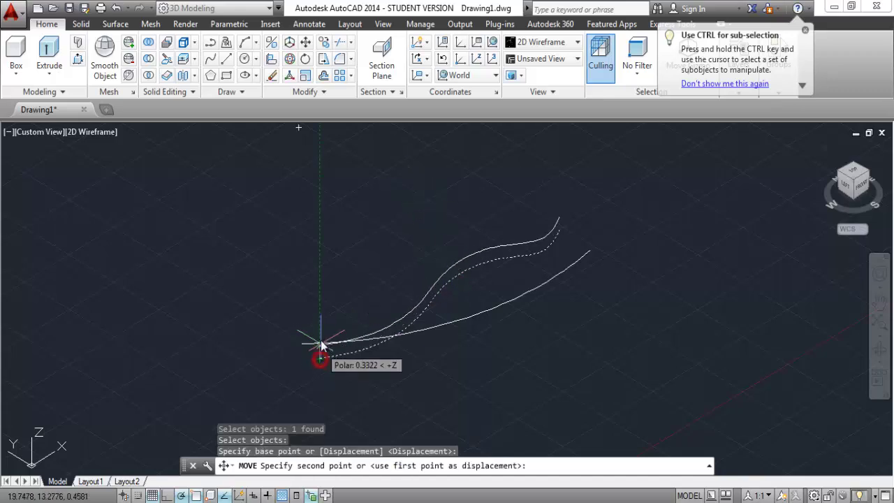
{"action": "left_click", "coordinate": [320, 292]}
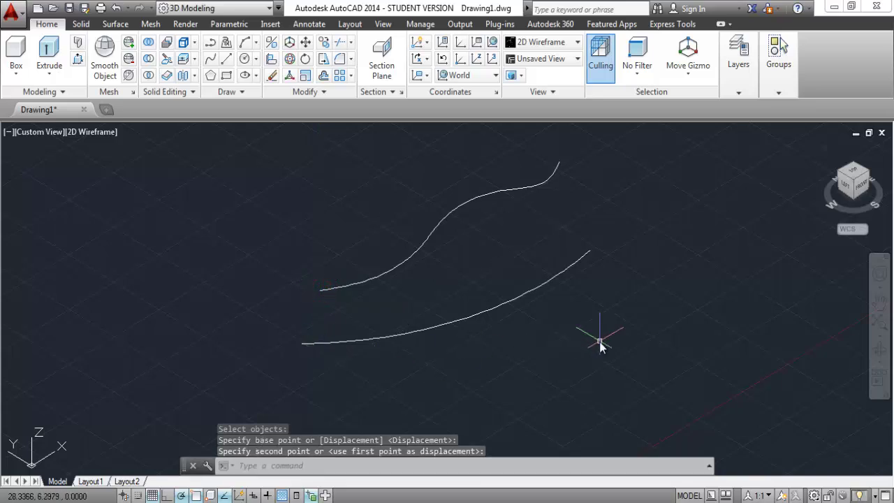
Draw two separate lines joining the matching endpoints of the spline and the arc at both ends.
{"action": "left_click", "coordinate": [227, 58]}
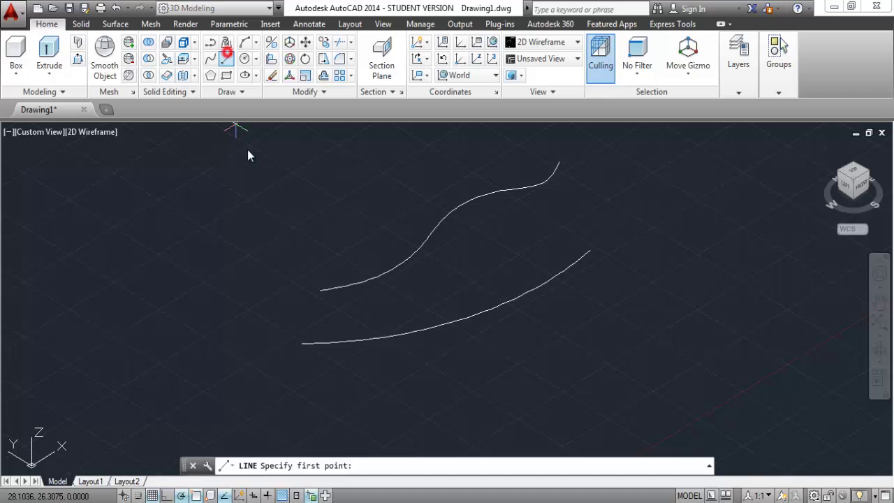
{"action": "left_click", "coordinate": [321, 289]}
{"action": "left_click", "coordinate": [302, 343]}
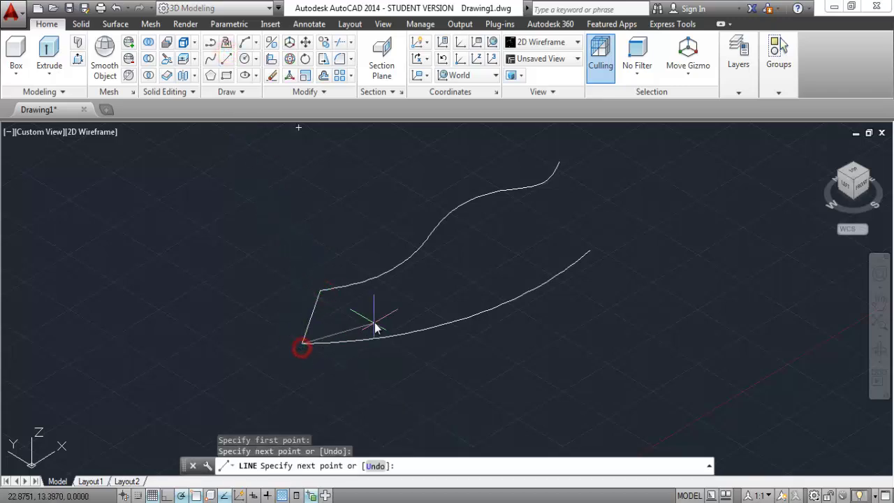
{"action": "key", "text": "Return"}
{"action": "key", "text": "Return"}
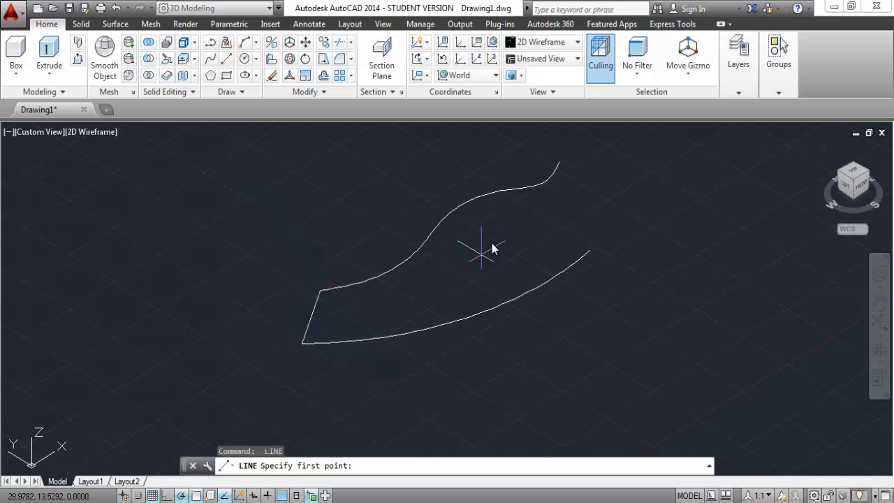
{"action": "left_click", "coordinate": [559, 164]}
{"action": "left_click", "coordinate": [590, 250]}
{"action": "key", "text": "Return"}
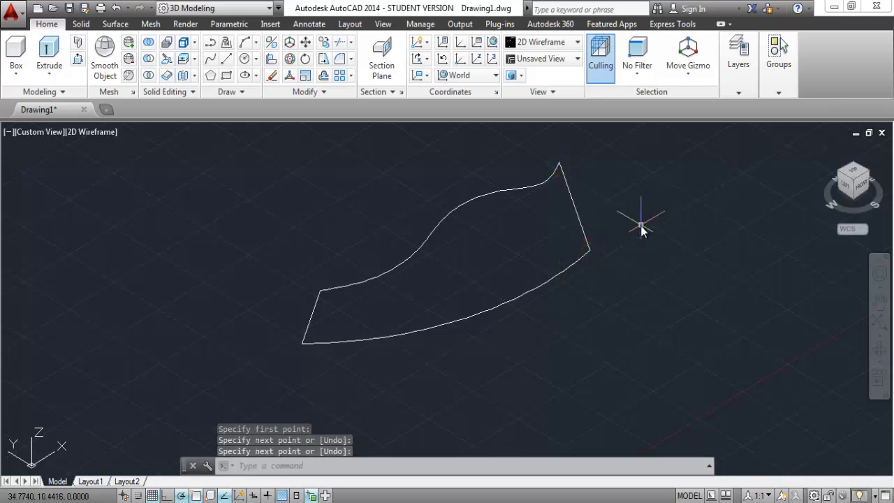
Create a network surface using the spline and arc as the first direction and the two lines as the second.
{"action": "left_click", "coordinate": [115, 23]}
{"action": "left_click", "coordinate": [28, 42]}
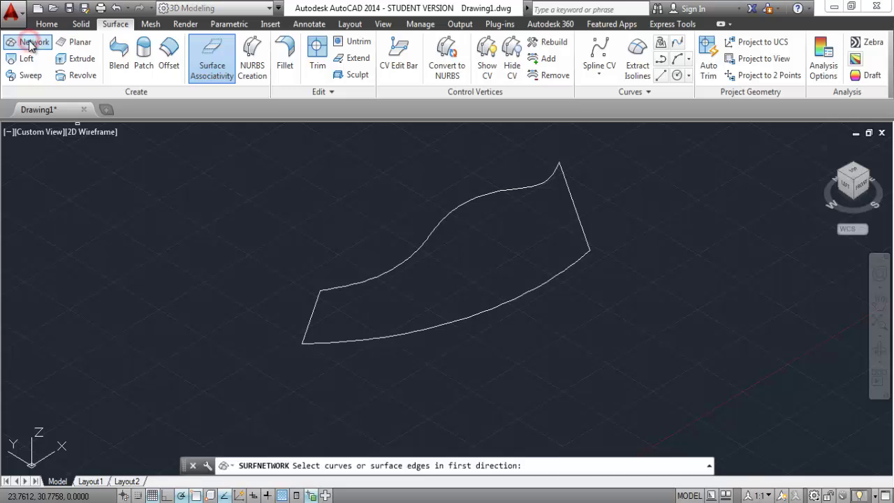
{"action": "left_click", "coordinate": [399, 268]}
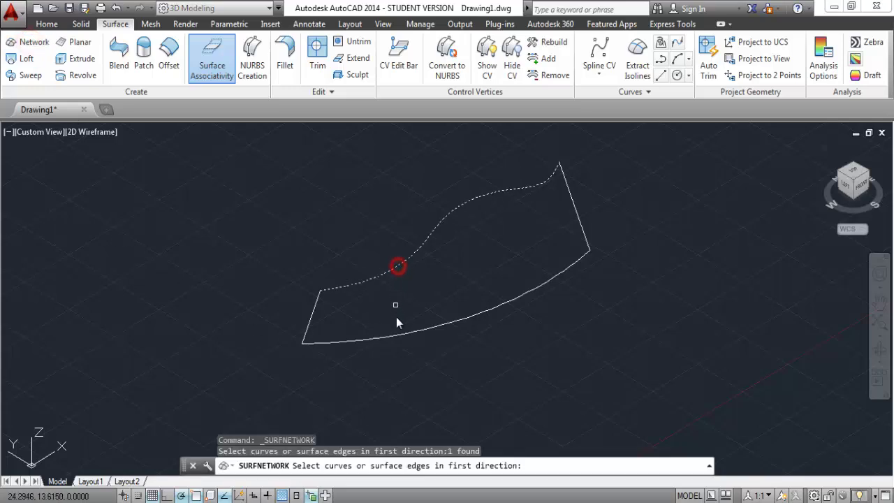
{"action": "left_click", "coordinate": [397, 335]}
{"action": "key", "text": "Return"}
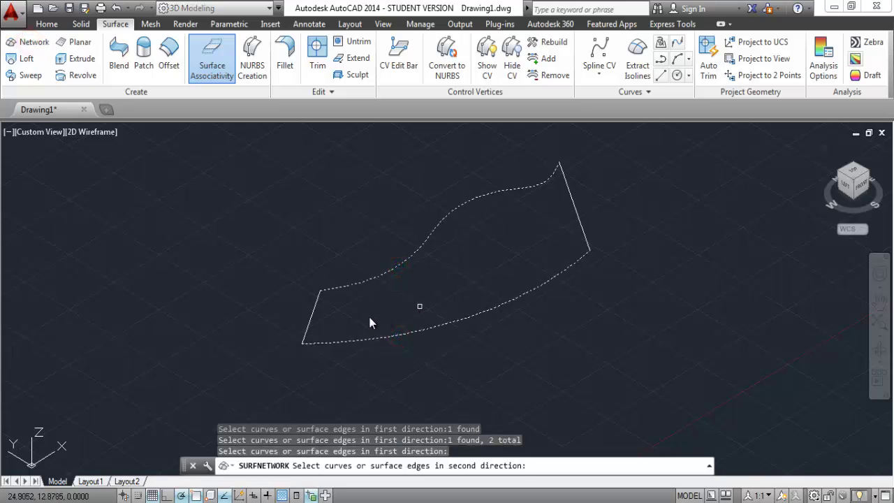
{"action": "left_click", "coordinate": [314, 315]}
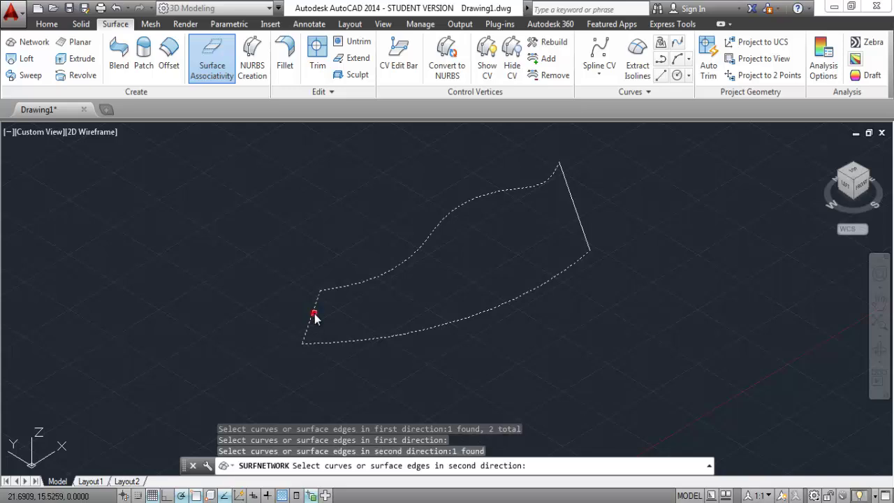
{"action": "left_click", "coordinate": [573, 208]}
{"action": "key", "text": "Return"}
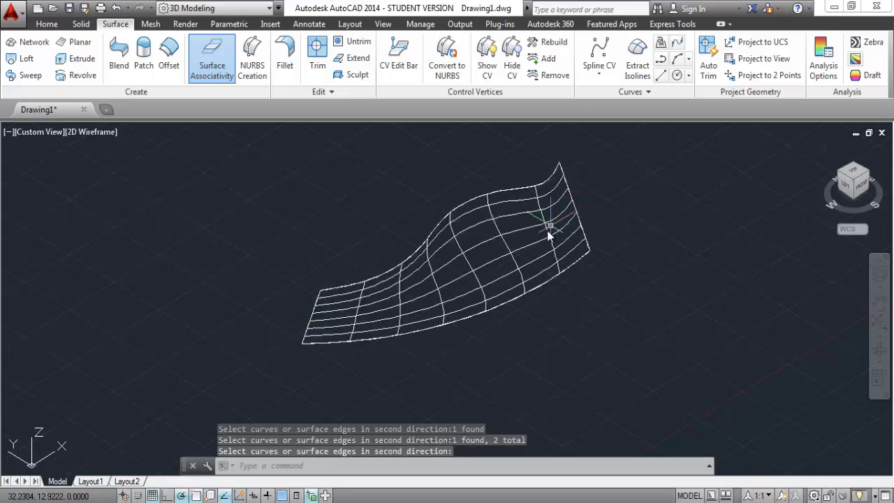
{"action": "left_click", "coordinate": [259, 372]}
{"action": "key", "text": "Escape"}
{"action": "key", "text": "Escape"}
Apply the Shaded visual style and free-orbit slightly around the network surface.
{"action": "left_click", "coordinate": [47, 25]}
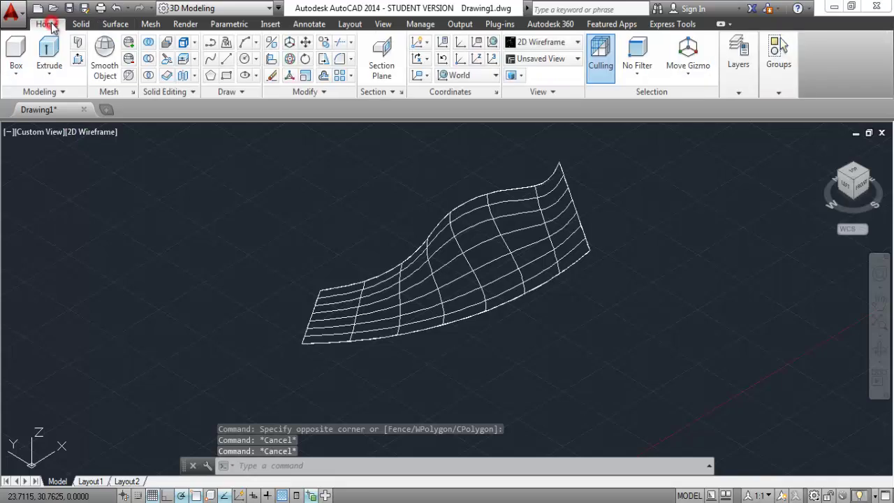
{"action": "left_click", "coordinate": [574, 44]}
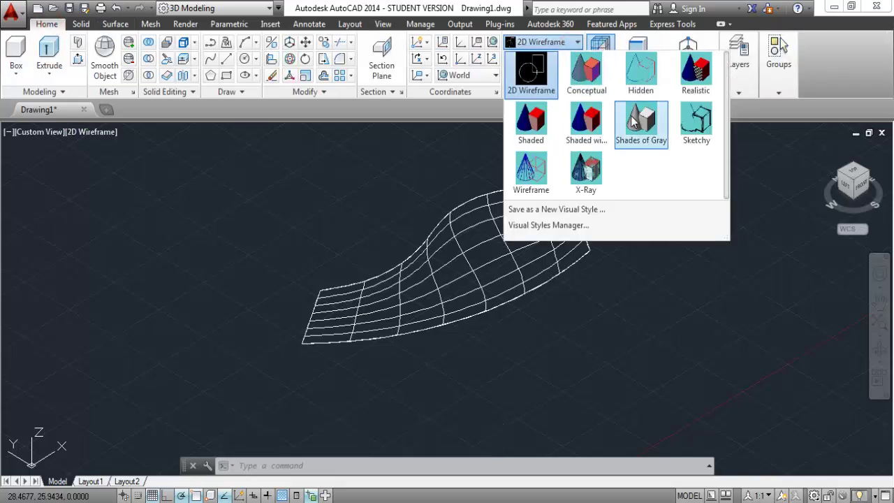
{"action": "left_click", "coordinate": [522, 128]}
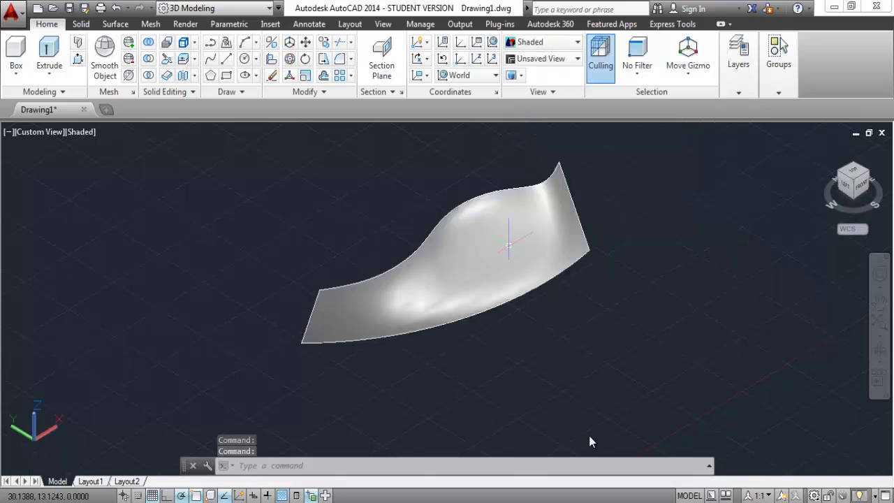
{"action": "left_click", "coordinate": [880, 361]}
{"action": "left_click", "coordinate": [830, 390]}
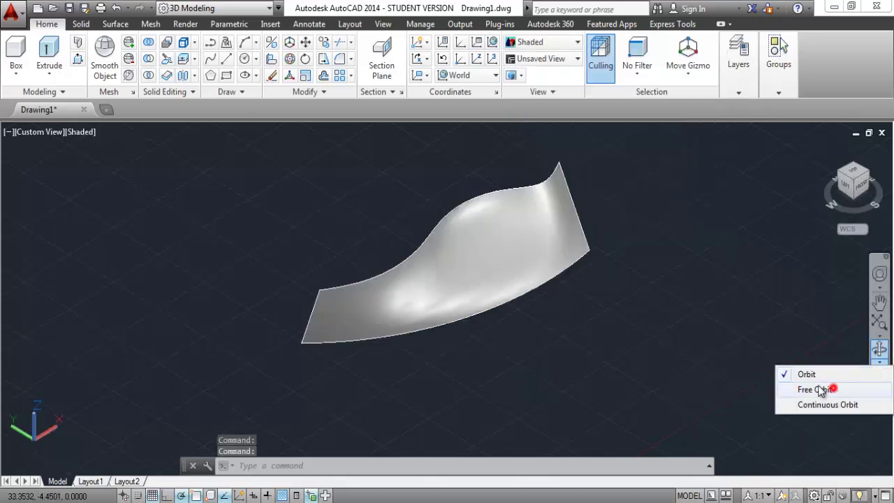
{"action": "left_click_drag", "start_coordinate": [371, 262], "coordinate": [458, 268]}
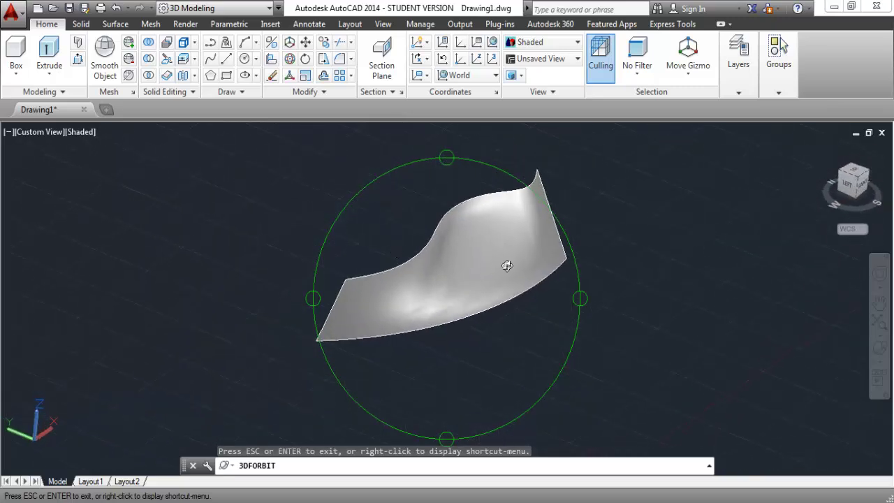
{"action": "right_click", "coordinate": [594, 179]}
{"action": "left_click", "coordinate": [619, 188]}
Undo the previous thickening and thicken the network surface with a thickness of 0.1.
{"action": "key", "text": "ctrl+z"}
{"action": "key", "text": "ctrl+z"}
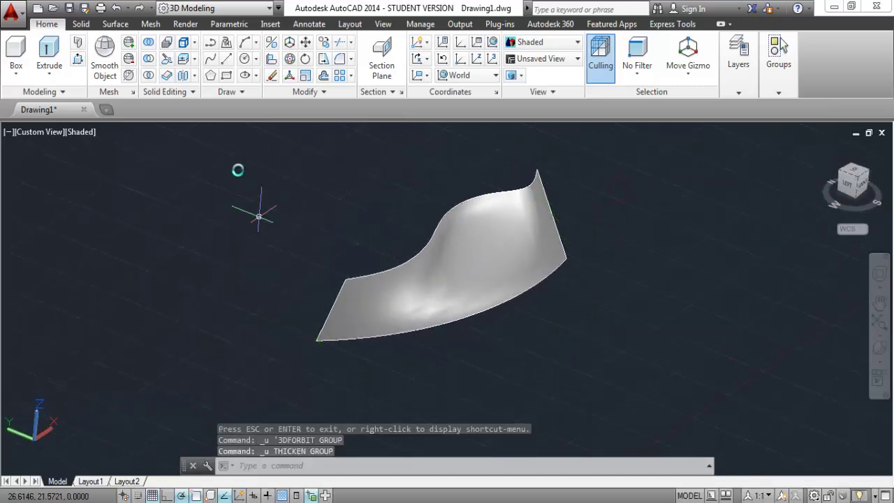
{"action": "left_click", "coordinate": [167, 74]}
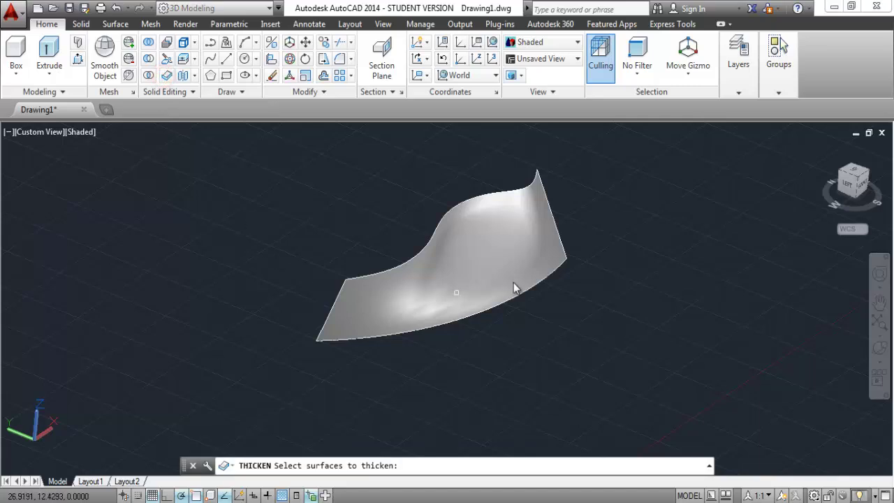
{"action": "left_click", "coordinate": [504, 249]}
{"action": "key", "text": "Return"}
{"action": "type", "text": "0"}
{"action": "key", "text": "Return"}
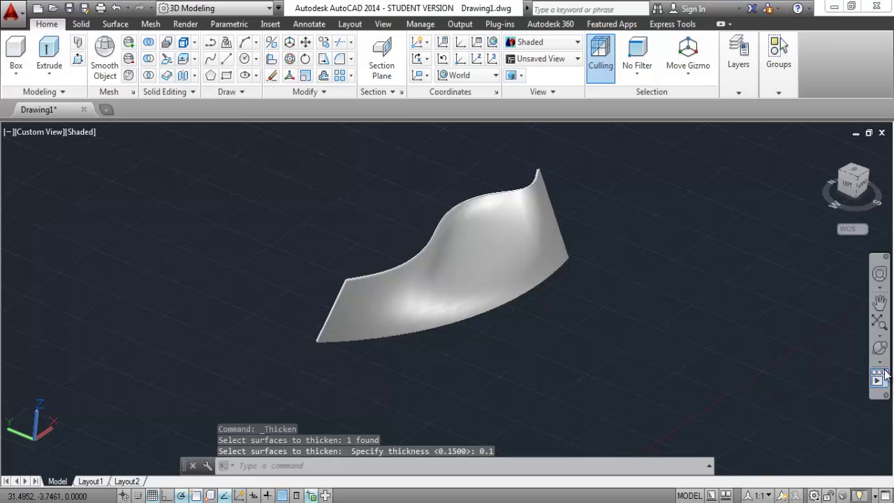
In the top view, create an associative polar array of the thickened blade around a centre point just beyond its inner end.
{"action": "left_click", "coordinate": [879, 347]}
{"action": "left_click_drag", "start_coordinate": [405, 277], "coordinate": [383, 251]}
{"action": "key", "text": "Escape"}
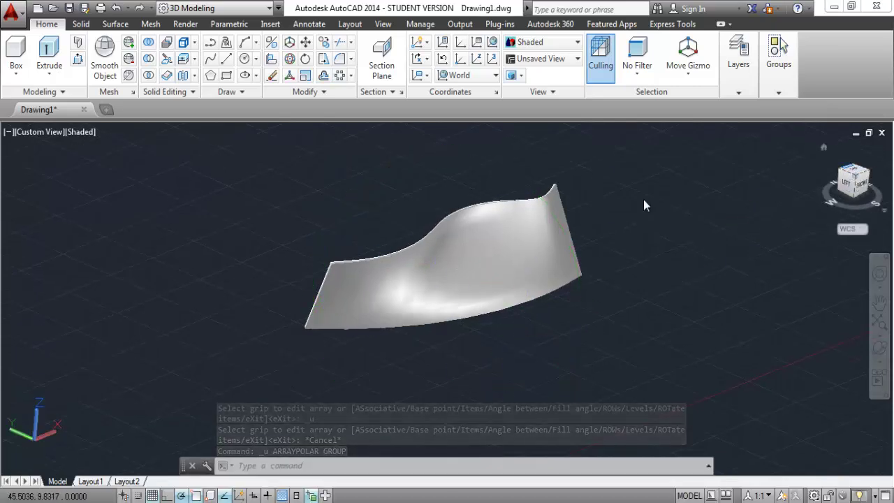
{"action": "left_click", "coordinate": [855, 174]}
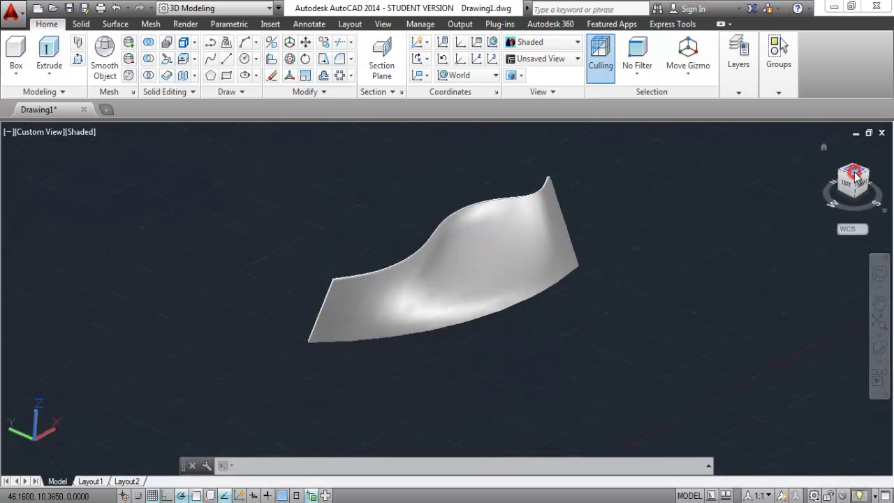
{"action": "middle_click_drag", "start_coordinate": [549, 340], "coordinate": [536, 280]}
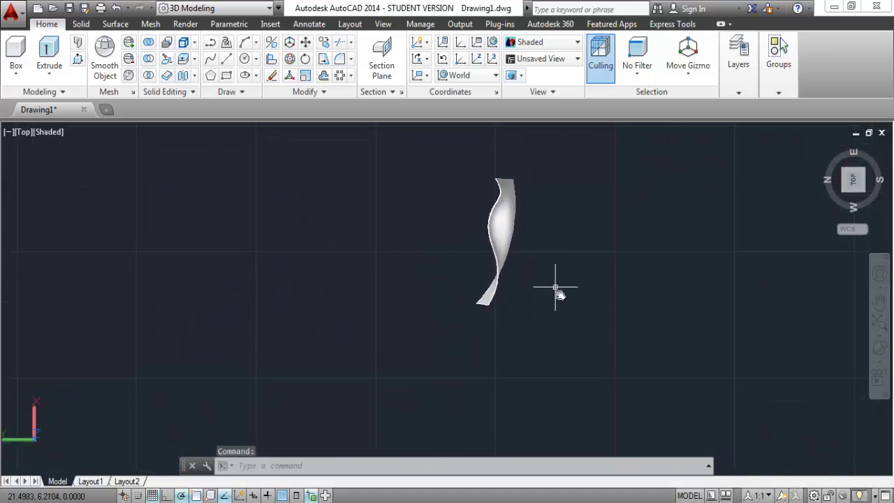
{"action": "middle_click_drag", "start_coordinate": [543, 312], "coordinate": [540, 305]}
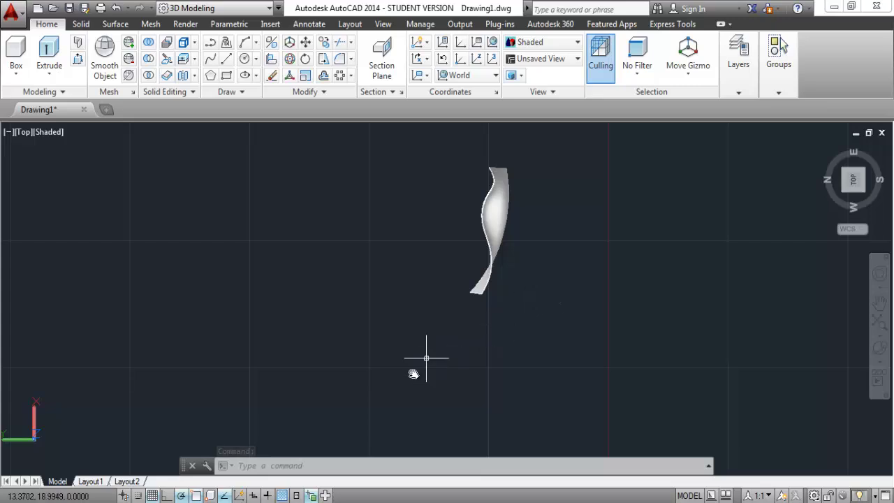
{"action": "left_click", "coordinate": [351, 75]}
{"action": "left_click", "coordinate": [350, 150]}
{"action": "left_click", "coordinate": [489, 209]}
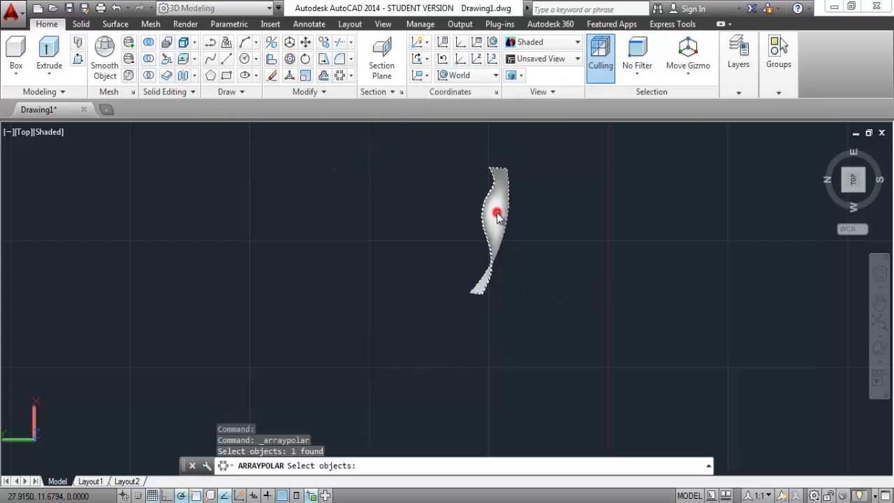
{"action": "key", "text": "Return"}
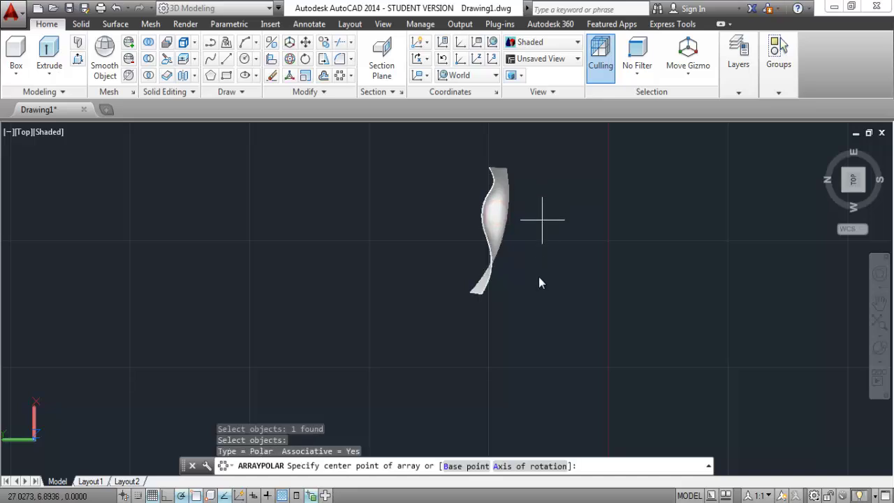
{"action": "left_click", "coordinate": [466, 324]}
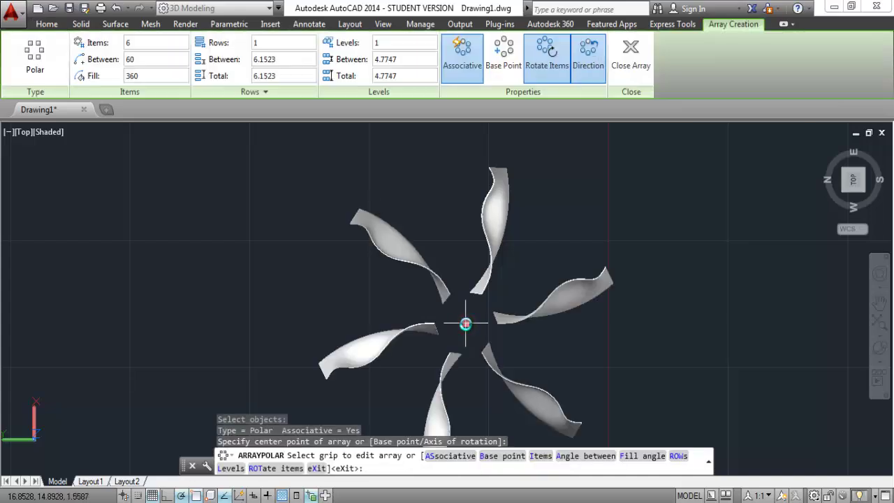
Set the polar array to 21 items filling 360 degrees, inspect the blades in 3D and finish the array.
{"action": "left_click", "coordinate": [131, 44]}
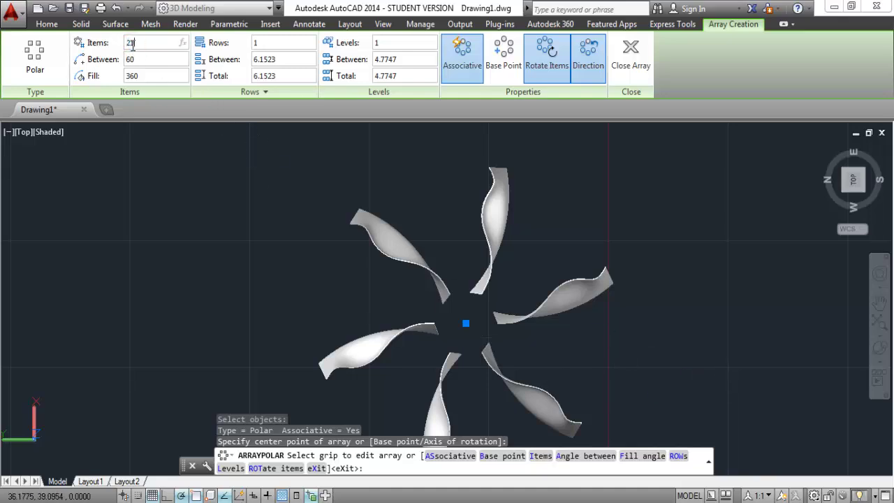
{"action": "type", "text": "21"}
{"action": "key", "text": "Return"}
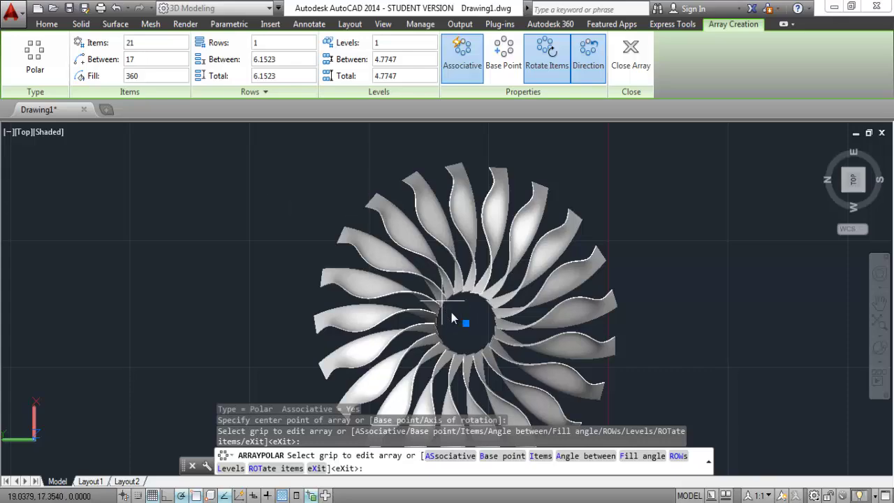
{"action": "left_click", "coordinate": [879, 347]}
{"action": "left_click_drag", "start_coordinate": [482, 349], "coordinate": [498, 234]}
{"action": "right_click", "coordinate": [497, 235]}
{"action": "left_click", "coordinate": [520, 236]}
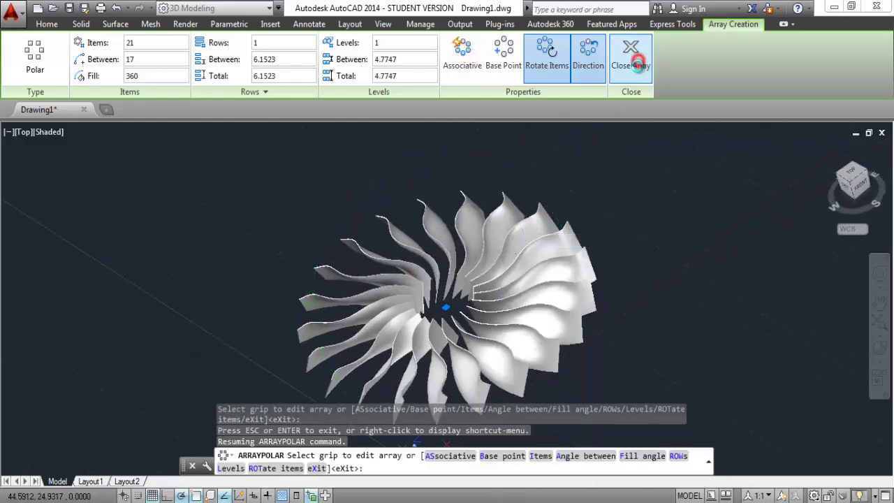
{"action": "left_click", "coordinate": [631, 55]}
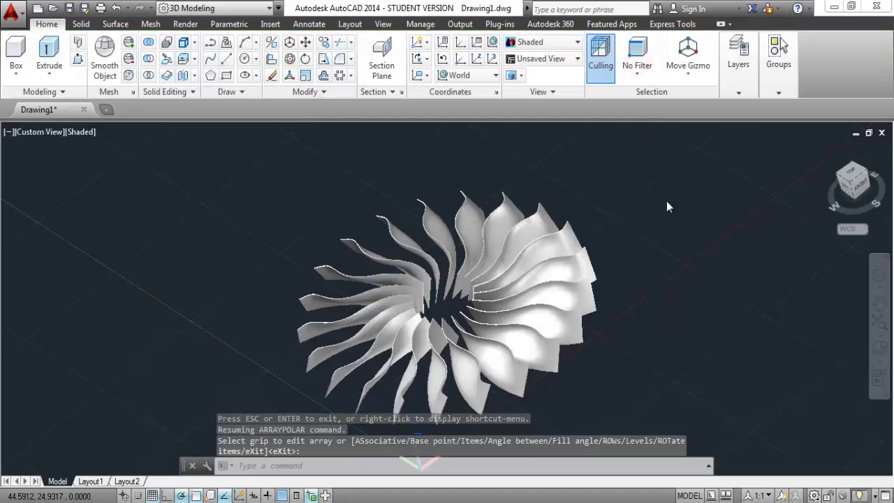
In the top view, draw a circle of about 4.3 radius at the array's centre, overlapping the blades' inner ends.
{"action": "left_click", "coordinate": [853, 174]}
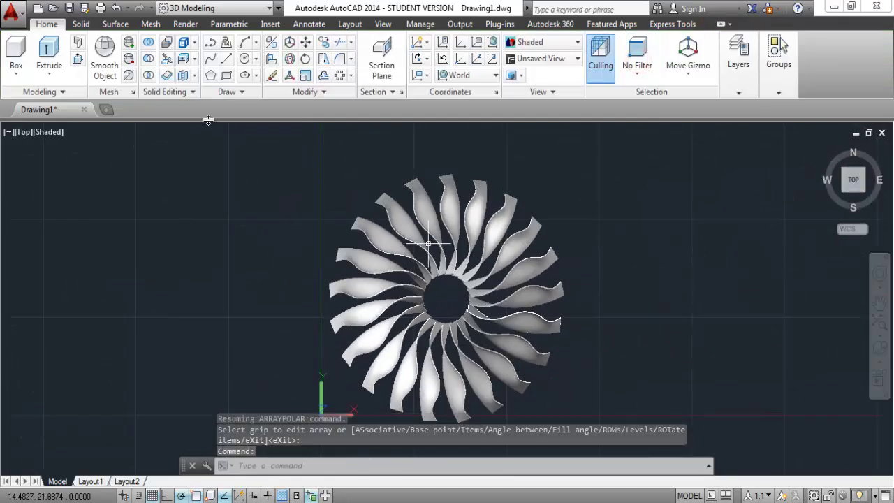
{"action": "left_click", "coordinate": [244, 59]}
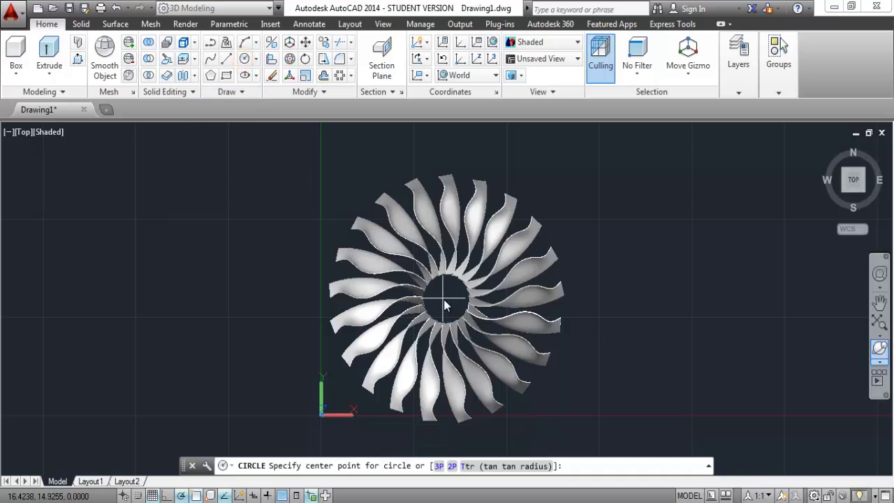
{"action": "left_click", "coordinate": [447, 302]}
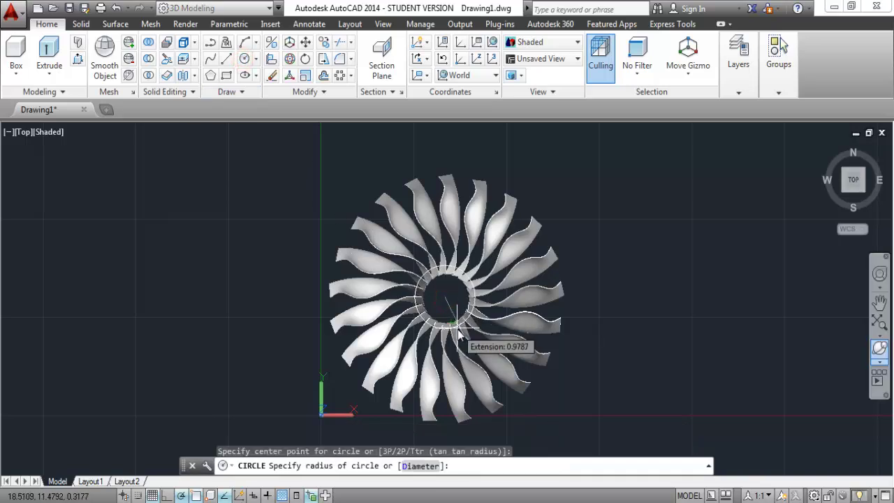
{"action": "left_click", "coordinate": [459, 336]}
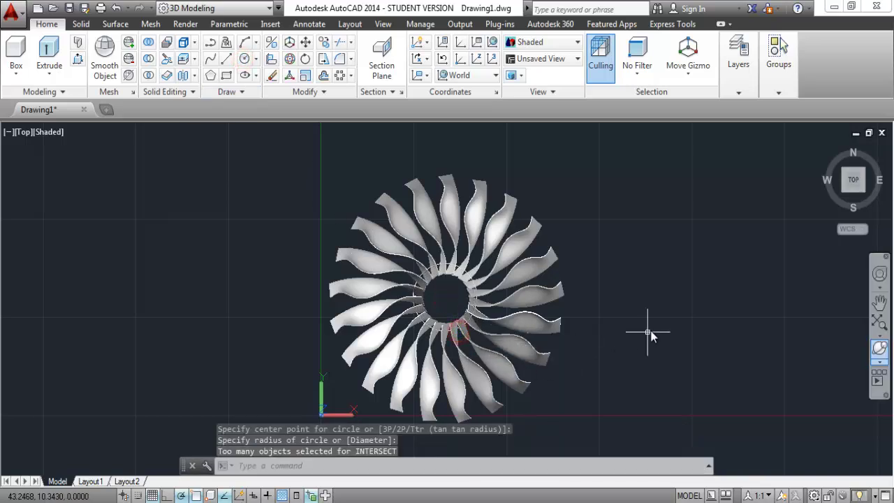
Draw a second, very small circle at the centre of the hub circle.
{"action": "left_click", "coordinate": [244, 59]}
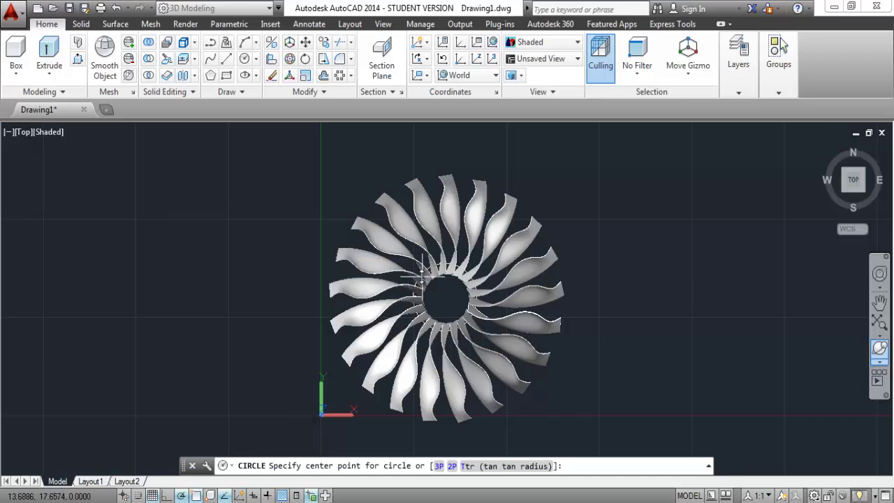
{"action": "scroll", "coordinate": [445, 297], "scroll_direction": "up", "scroll_amount": 3}
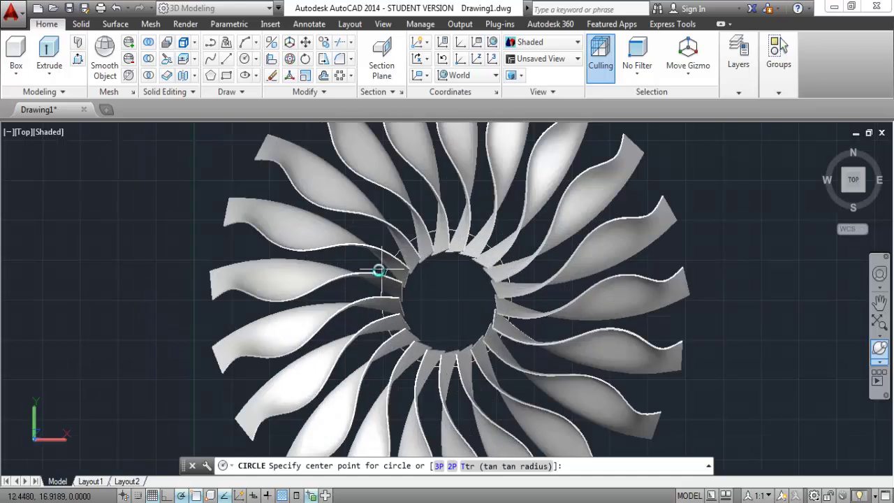
{"action": "left_click", "coordinate": [446, 300]}
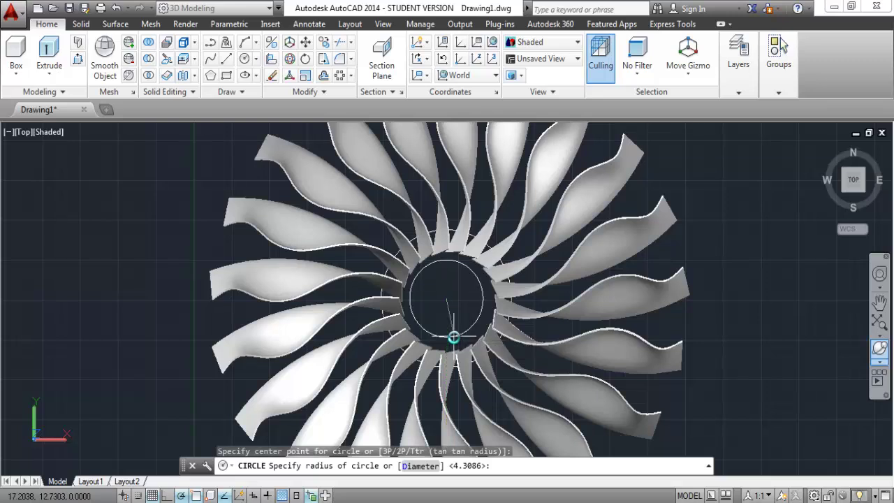
{"action": "left_click", "coordinate": [448, 302]}
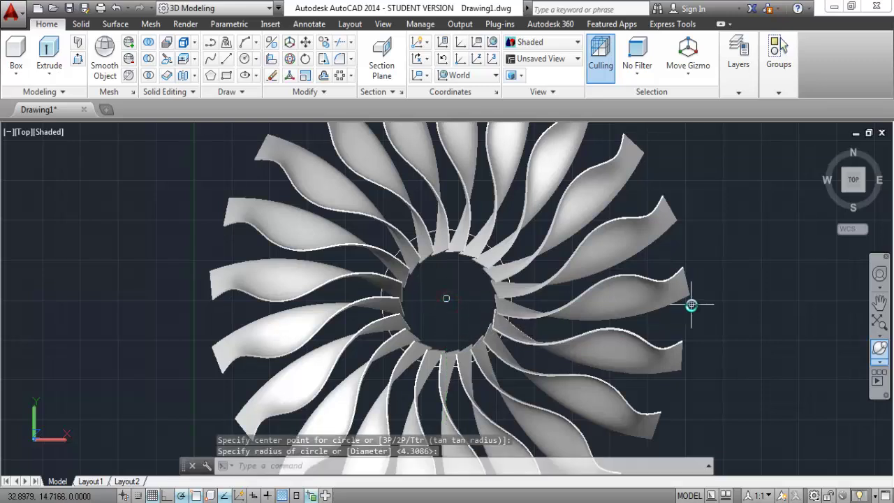
{"action": "scroll", "coordinate": [689, 264], "scroll_direction": "down", "scroll_amount": 4}
{"action": "scroll", "coordinate": [699, 269], "scroll_direction": "up", "scroll_amount": 5}
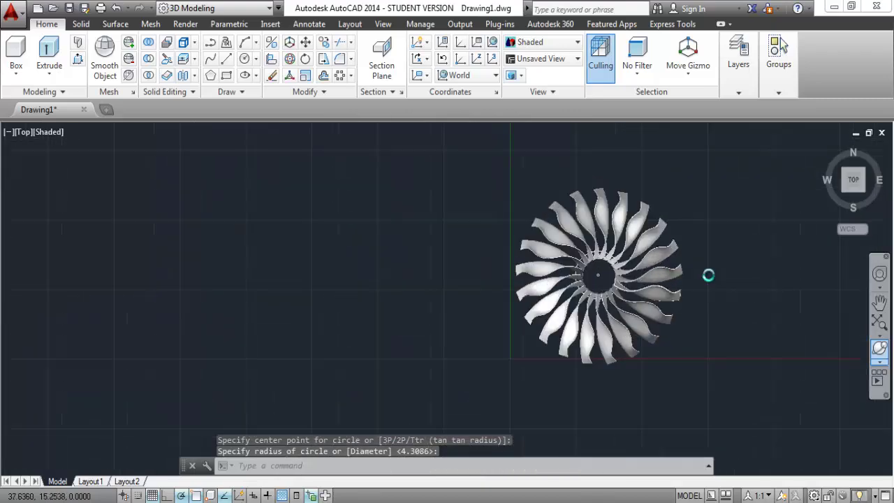
{"action": "middle_click_drag", "start_coordinate": [629, 287], "coordinate": [603, 275]}
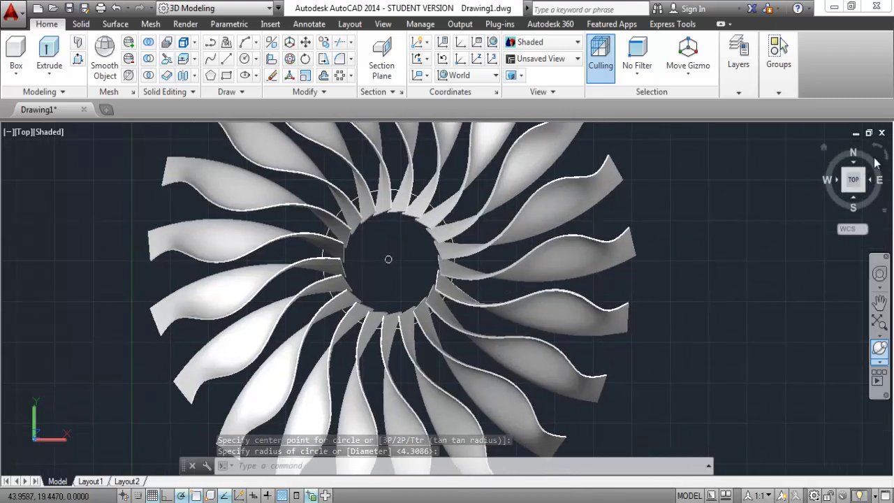
In the home 3D view, move the small circle straight up along +Z by about 11.5 units, using its centre as base point.
{"action": "left_click", "coordinate": [824, 150]}
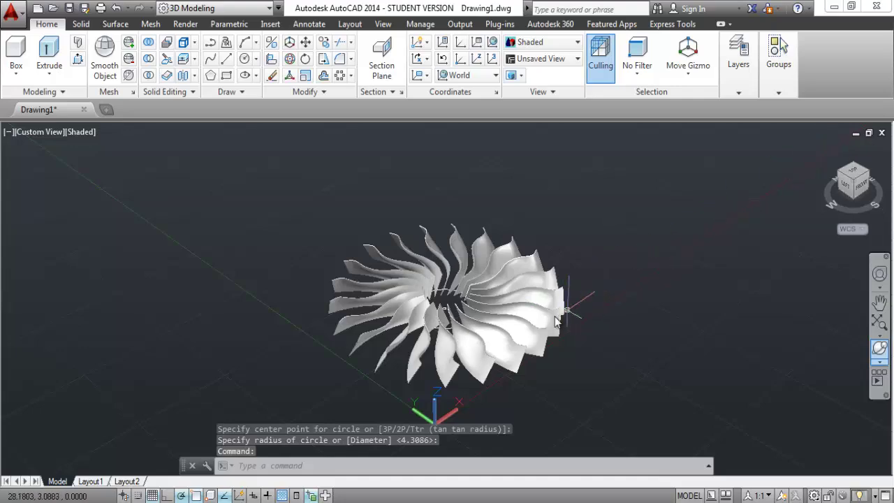
{"action": "left_click", "coordinate": [305, 42]}
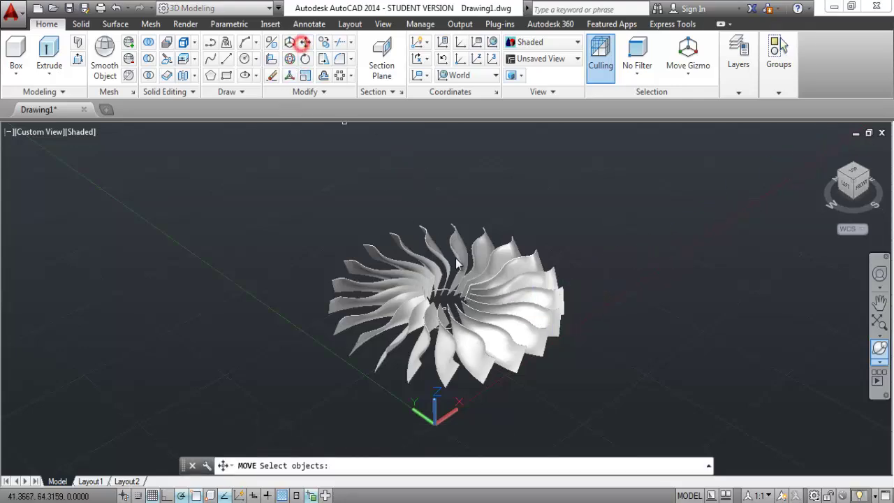
{"action": "scroll", "coordinate": [441, 325], "scroll_direction": "up", "scroll_amount": 5}
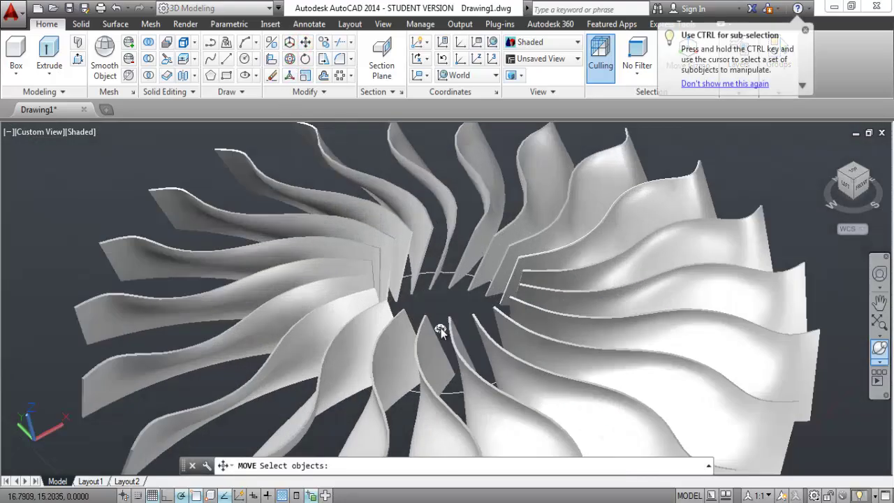
{"action": "left_click", "coordinate": [441, 328]}
{"action": "key", "text": "Return"}
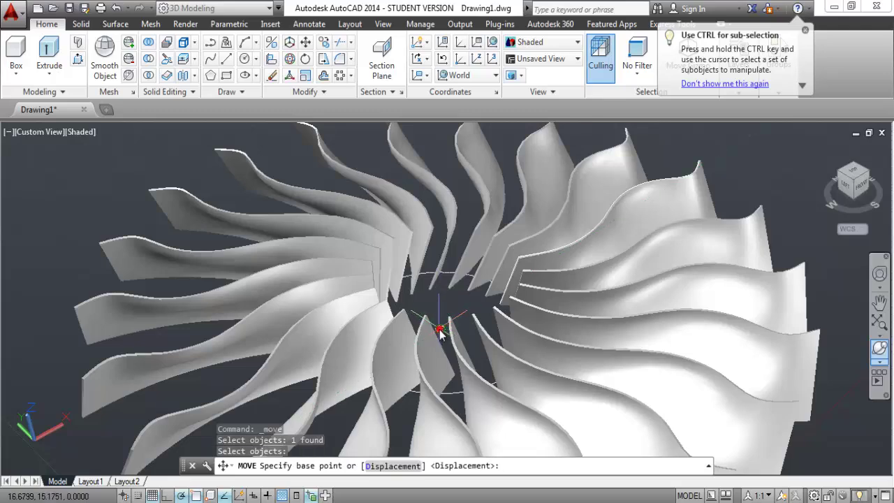
{"action": "left_click", "coordinate": [440, 328]}
{"action": "scroll", "coordinate": [441, 308], "scroll_direction": "down", "scroll_amount": 5}
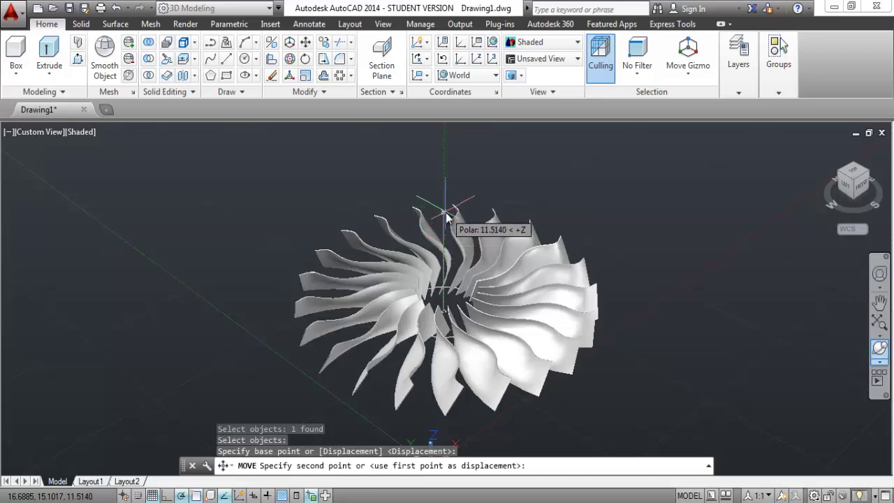
{"action": "left_click", "coordinate": [448, 218]}
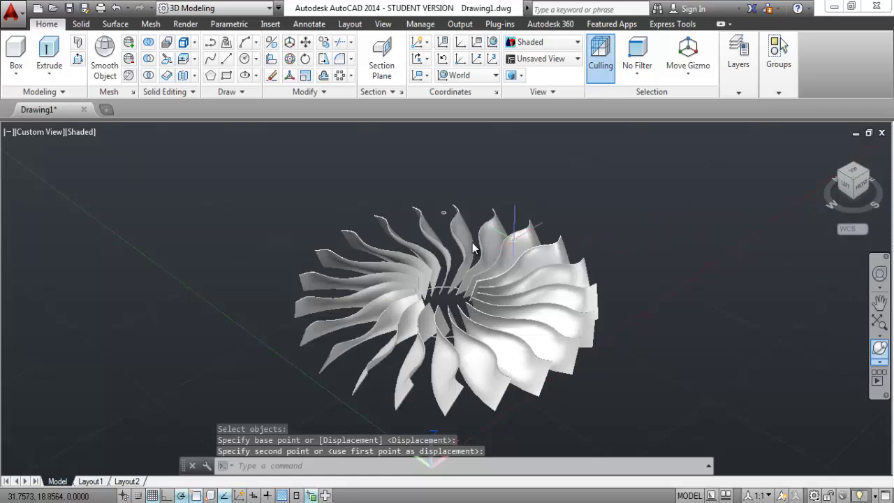
Loft a solid hub from the large base circle up to the small raised circle.
{"action": "left_click", "coordinate": [44, 74]}
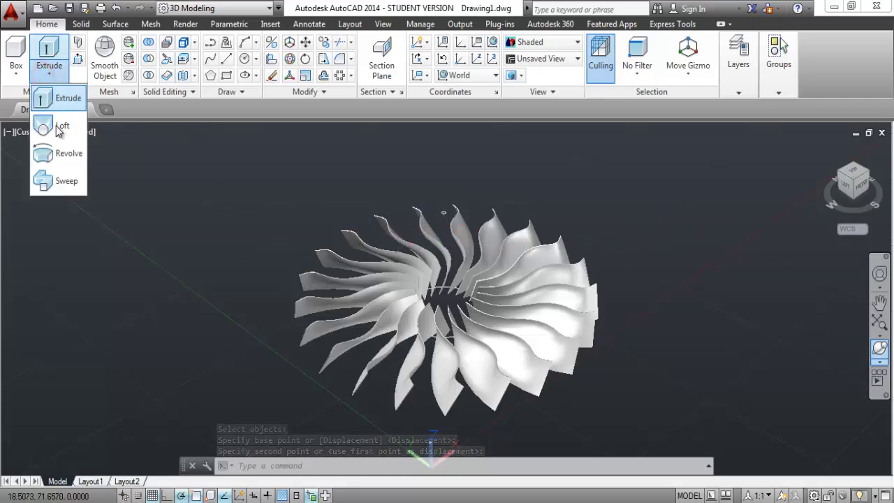
{"action": "left_click", "coordinate": [44, 124]}
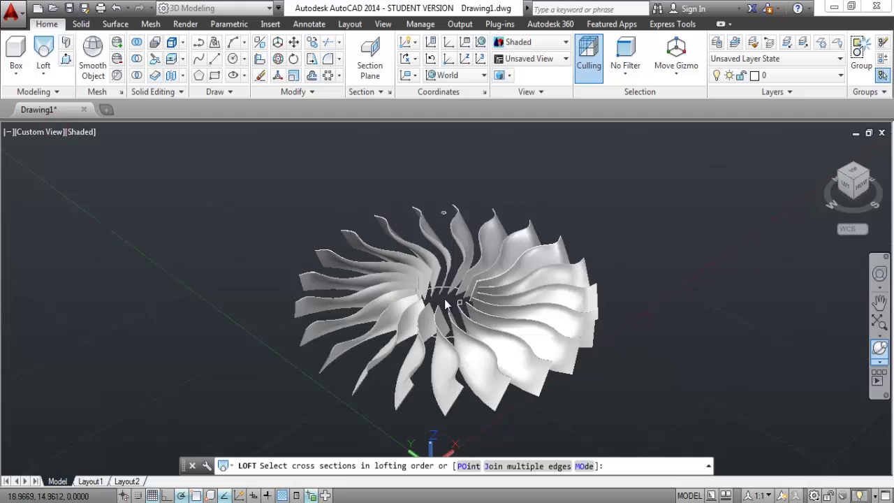
{"action": "scroll", "coordinate": [442, 292], "scroll_direction": "up", "scroll_amount": 5}
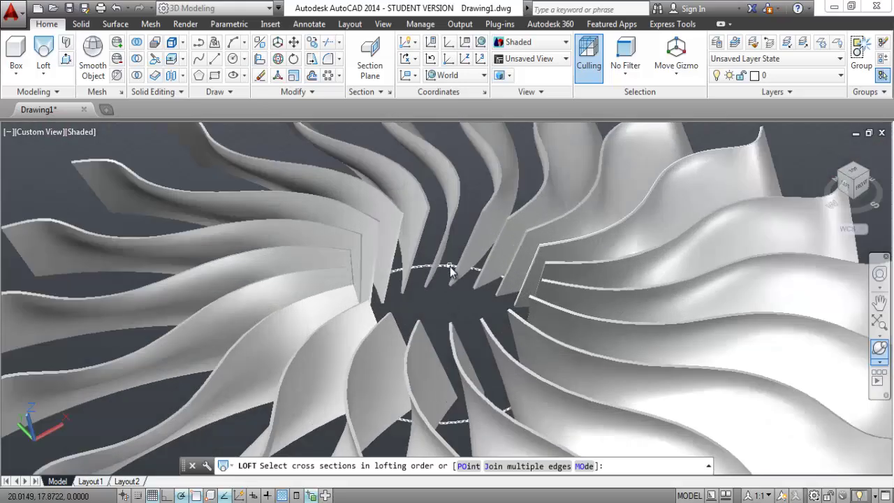
{"action": "left_click", "coordinate": [453, 267]}
{"action": "scroll", "coordinate": [455, 259], "scroll_direction": "down", "scroll_amount": 5}
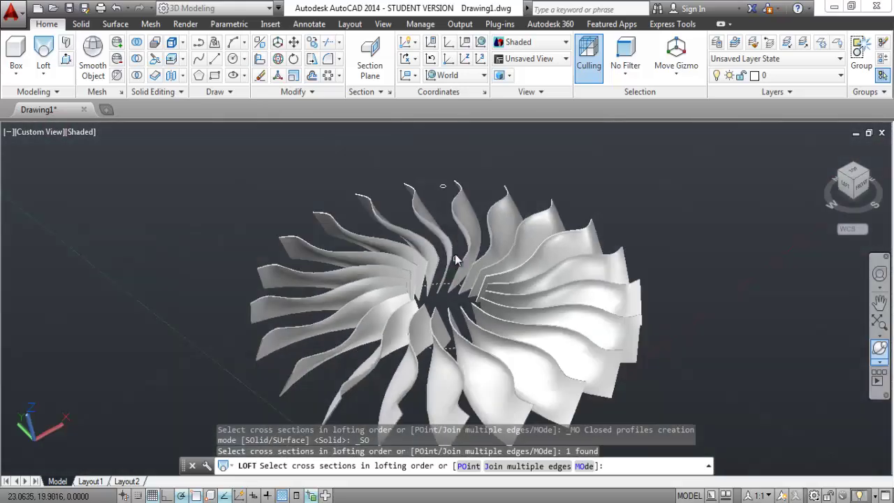
{"action": "left_click", "coordinate": [429, 196]}
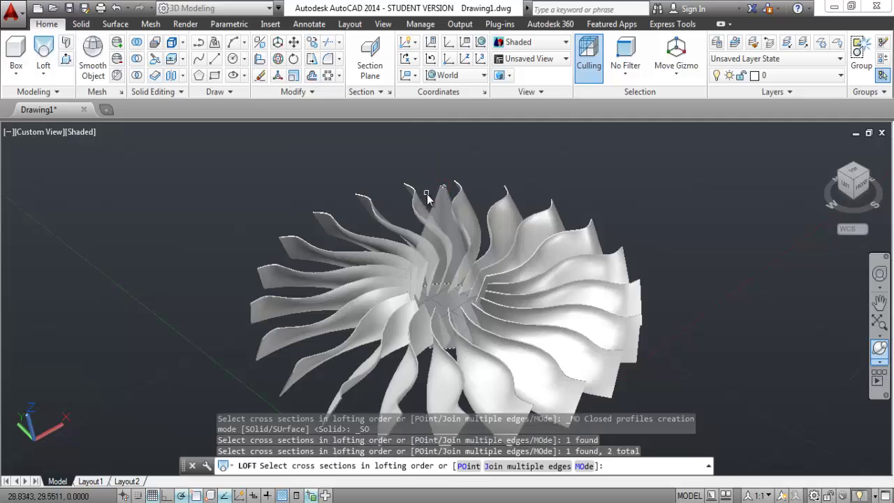
{"action": "key", "text": "Return"}
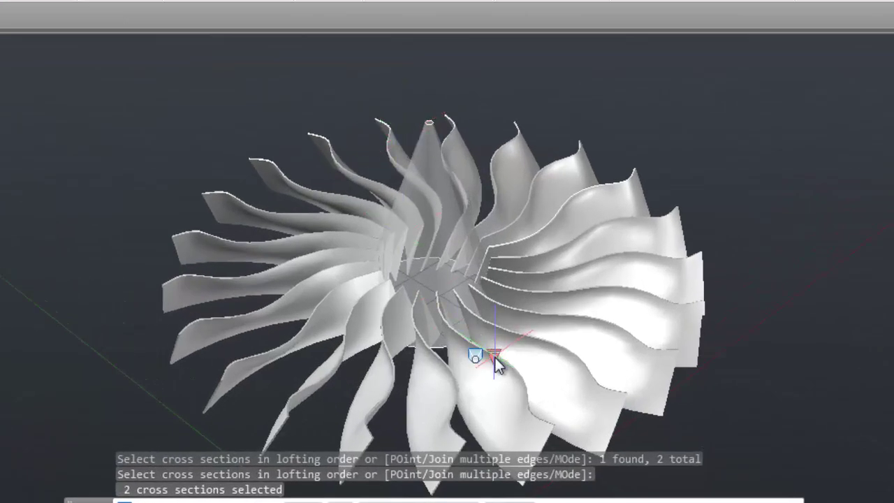
Set the loft's surface continuity to Draft Angle and tilt the base draft outward so the hub bulges.
{"action": "left_click", "coordinate": [494, 356]}
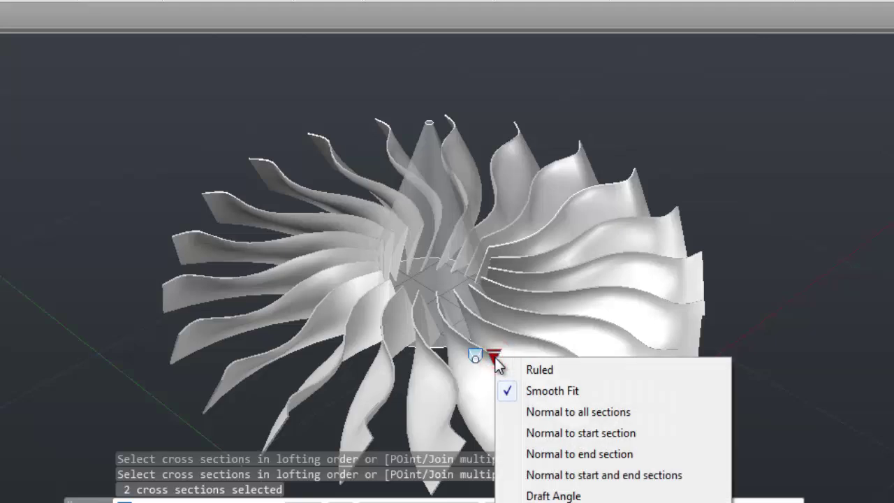
{"action": "left_click", "coordinate": [533, 494]}
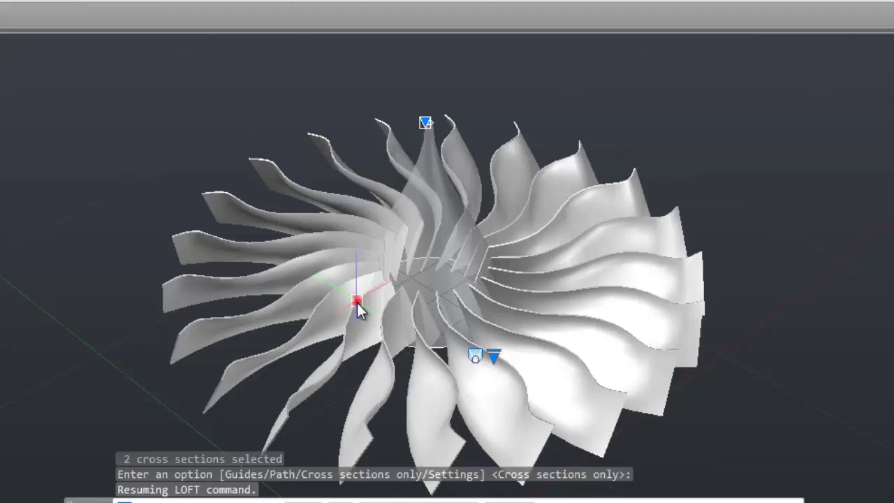
{"action": "left_click", "coordinate": [357, 303]}
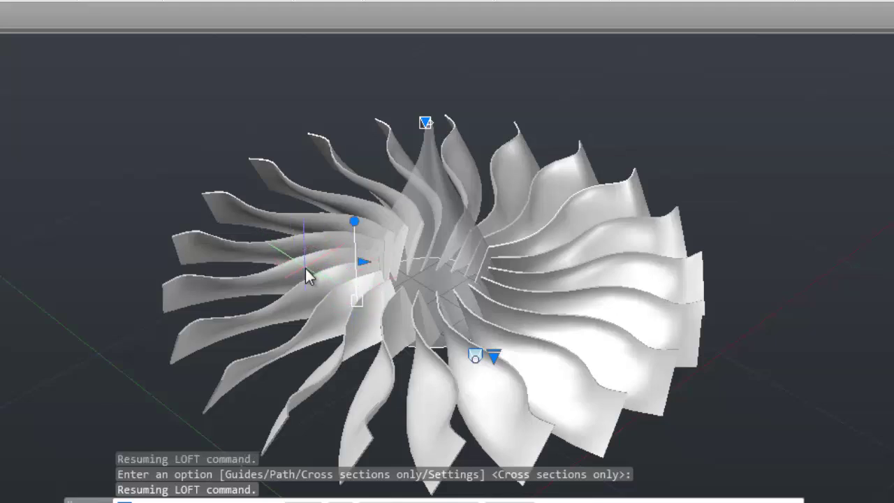
{"action": "left_click", "coordinate": [365, 265]}
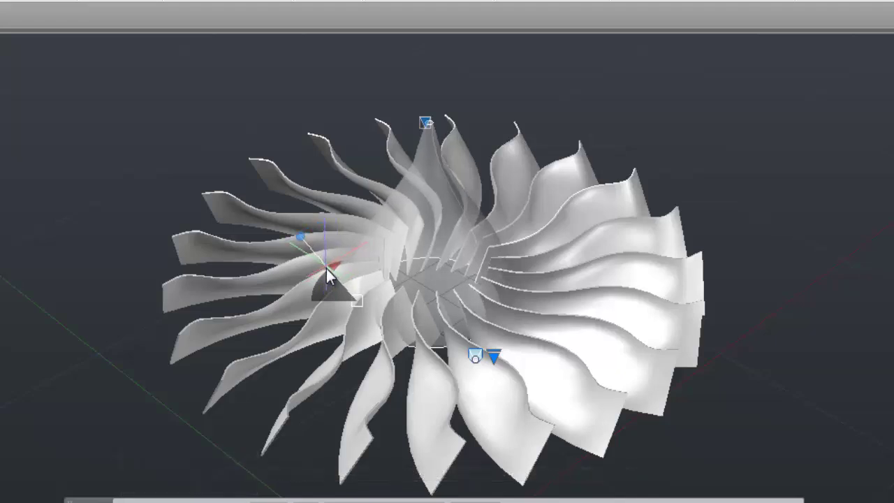
{"action": "left_click", "coordinate": [326, 268]}
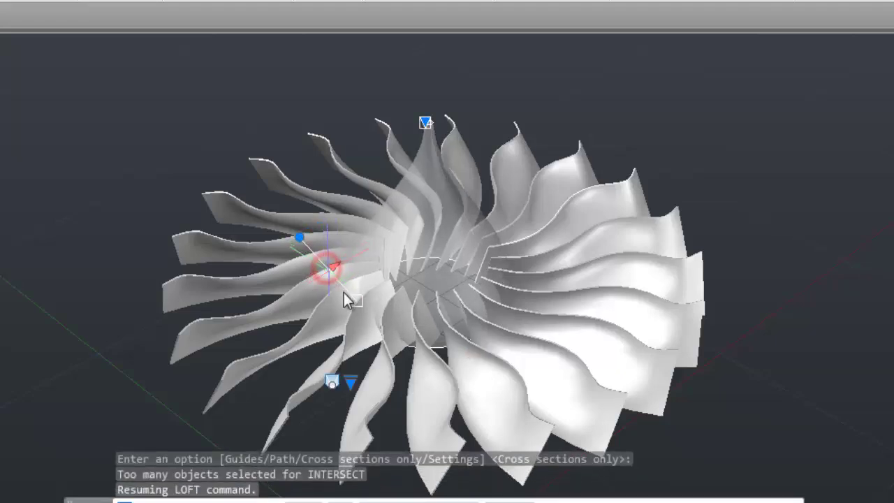
Tilt the draft angle at the hub's tip outward, bring the base draft back near vertical and finish the loft.
{"action": "left_click", "coordinate": [427, 126]}
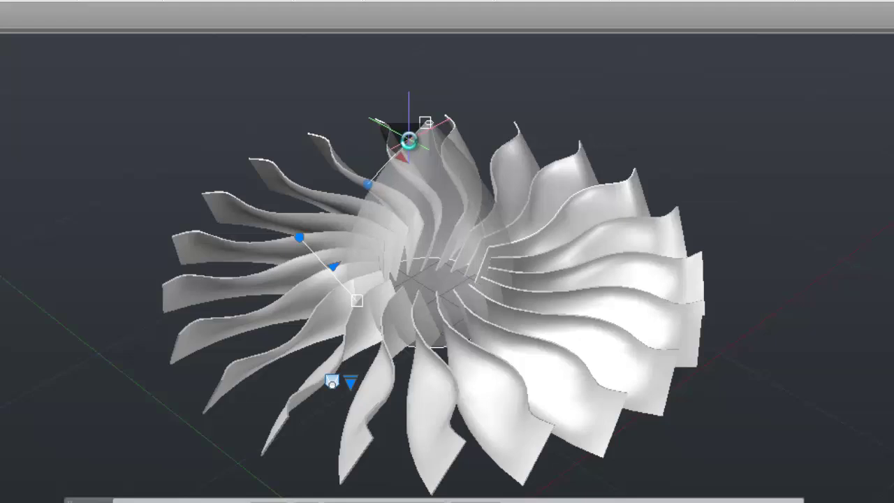
{"action": "left_click", "coordinate": [408, 140]}
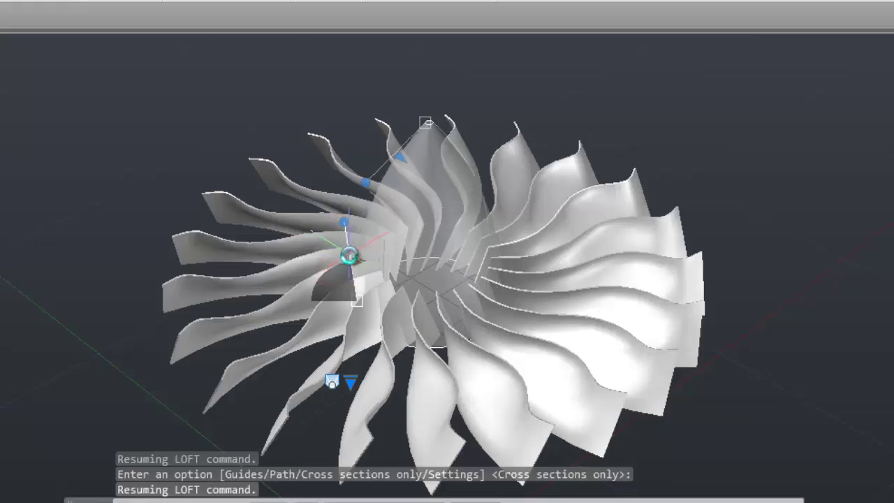
{"action": "left_click", "coordinate": [349, 256]}
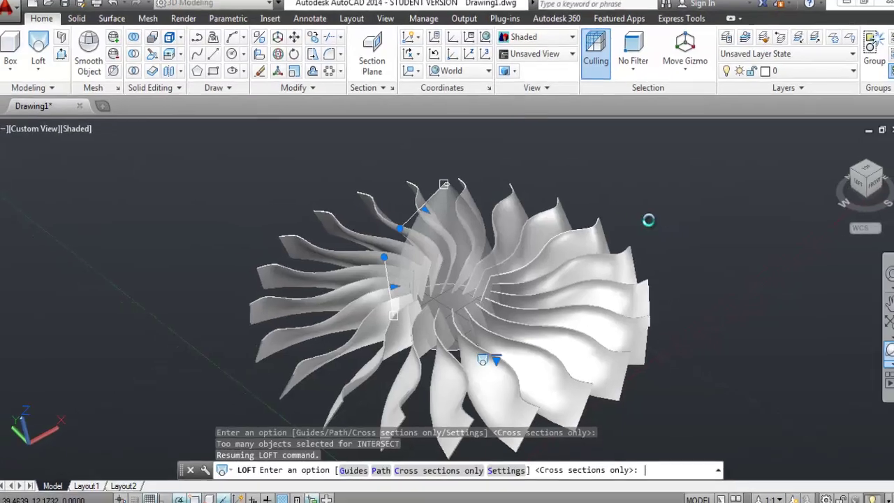
{"action": "key", "text": "Return"}
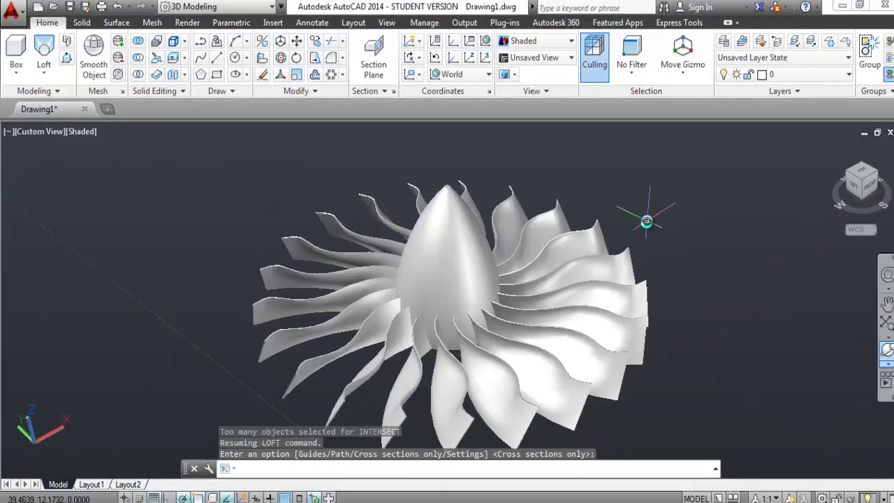
Turn the grid off and, in the top view, draw two circles of about 17.5 and 11.7 radius centred on the hub's tip.
{"action": "left_click", "coordinate": [888, 352]}
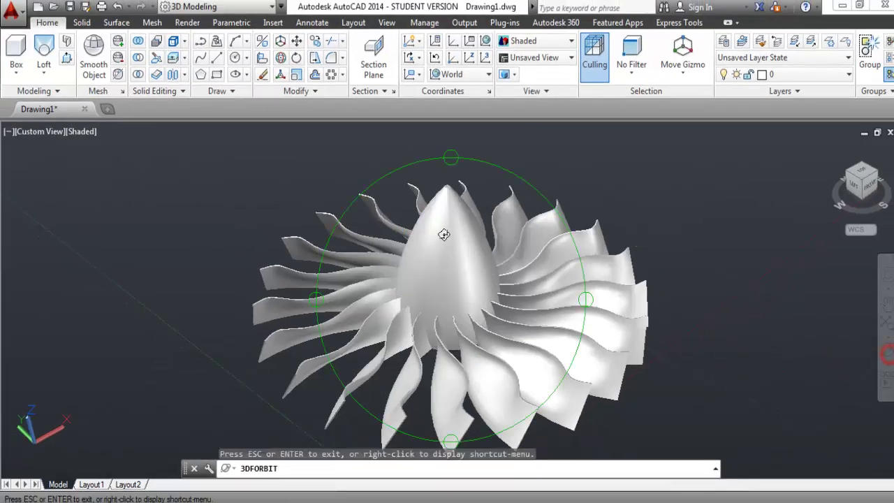
{"action": "left_click_drag", "start_coordinate": [473, 265], "coordinate": [474, 291]}
{"action": "left_click_drag", "start_coordinate": [434, 337], "coordinate": [388, 365]}
{"action": "right_click", "coordinate": [559, 171]}
{"action": "left_click", "coordinate": [573, 180]}
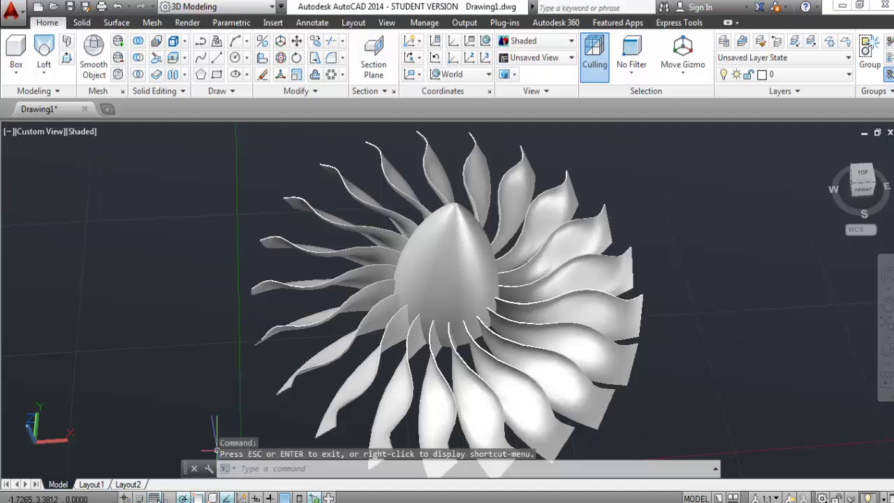
{"action": "key", "text": "F7"}
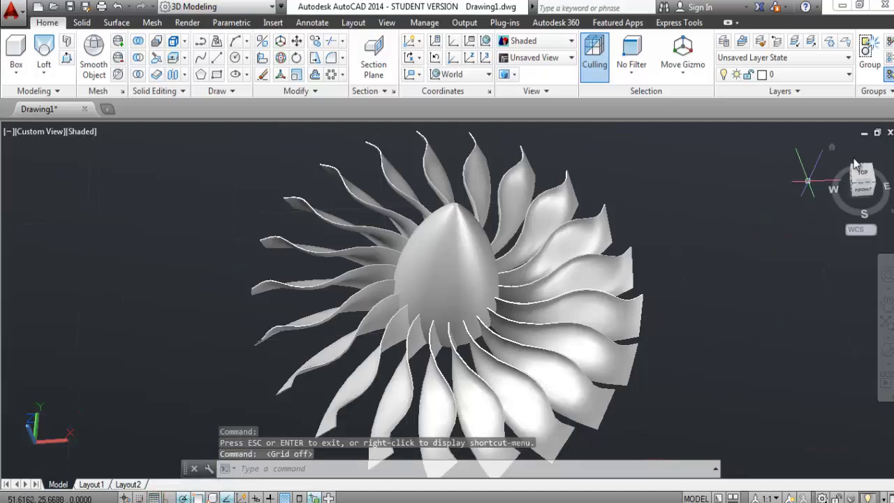
{"action": "left_click", "coordinate": [863, 173]}
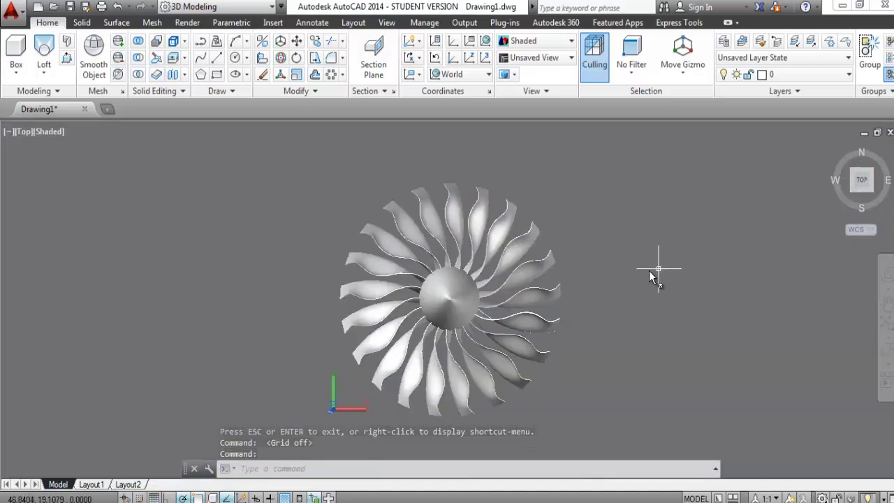
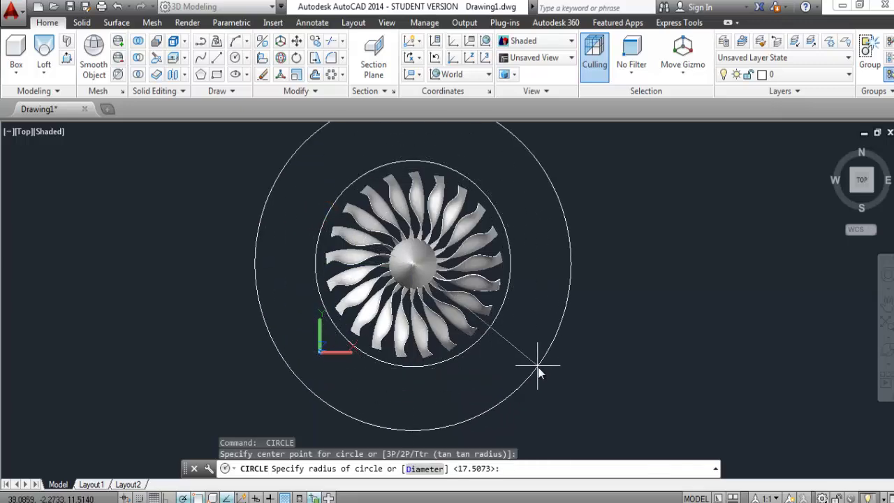
{"action": "left_click", "coordinate": [473, 294]}
{"action": "left_click", "coordinate": [235, 59]}
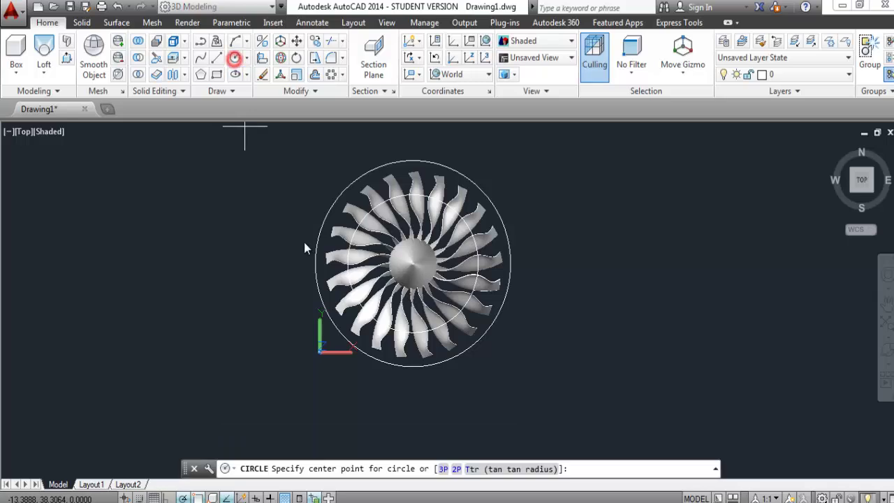
{"action": "left_click", "coordinate": [396, 273]}
{"action": "key", "text": "Escape"}
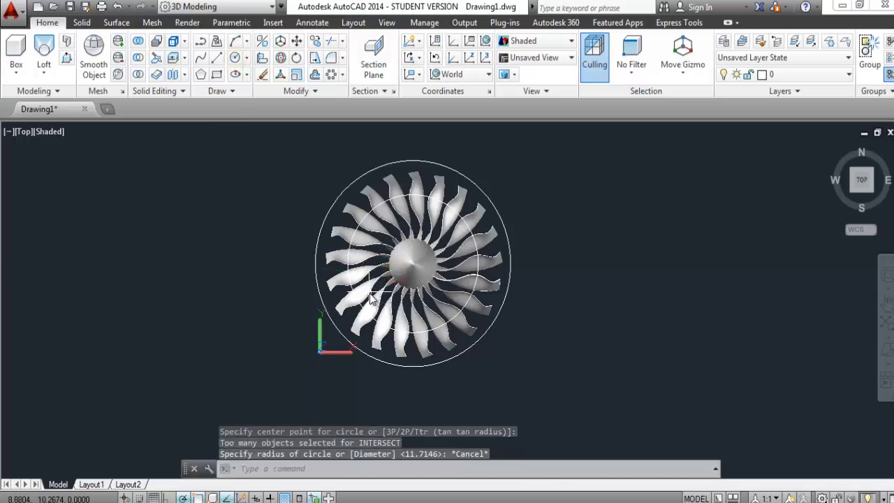
{"action": "key", "text": "Return"}
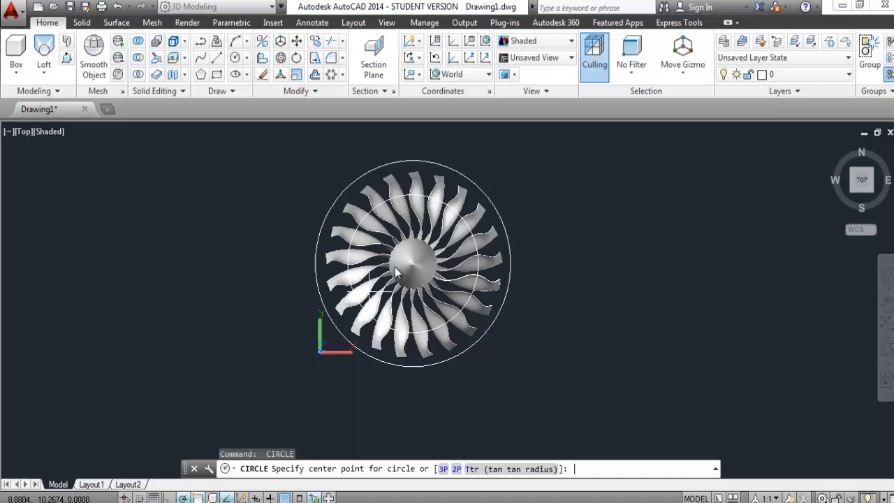
{"action": "left_click", "coordinate": [474, 280]}
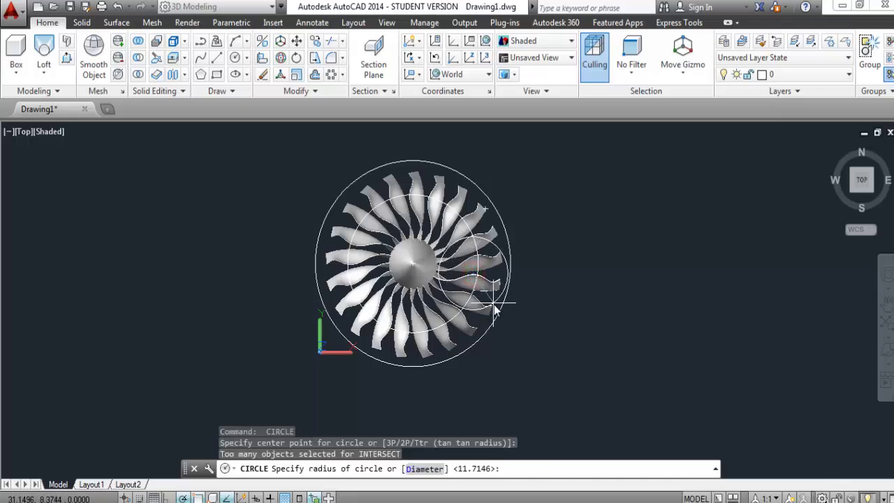
{"action": "key", "text": "Escape"}
Draw two more concentric circles: one of about 16.6 radius just inside the outer circle, and one slightly larger than the inner circle.
{"action": "key", "text": "Return"}
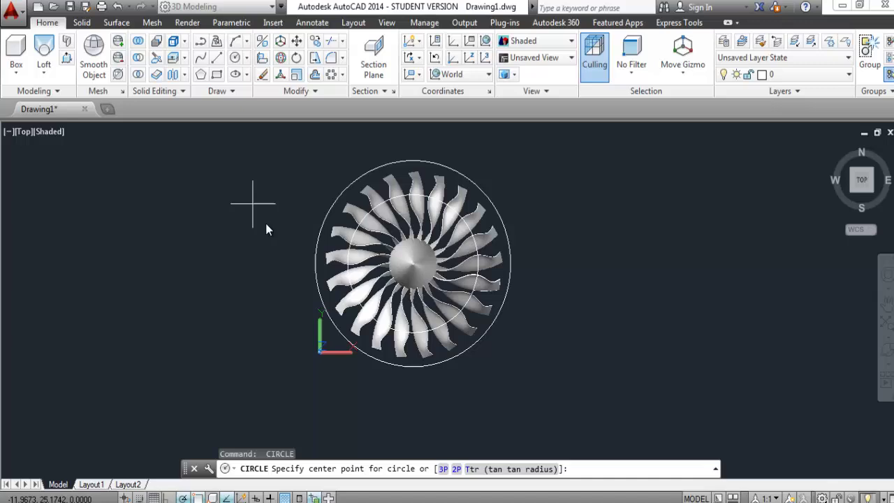
{"action": "left_click", "coordinate": [325, 233]}
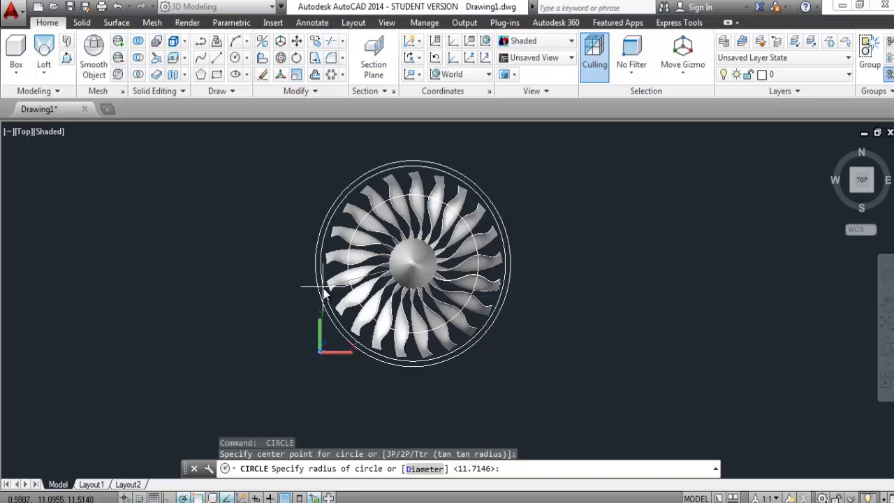
{"action": "left_click", "coordinate": [324, 288]}
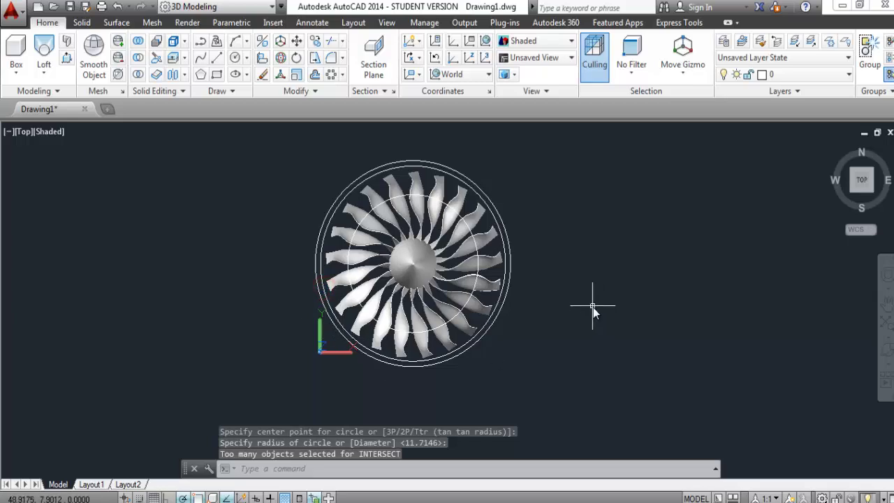
{"action": "left_click", "coordinate": [233, 60]}
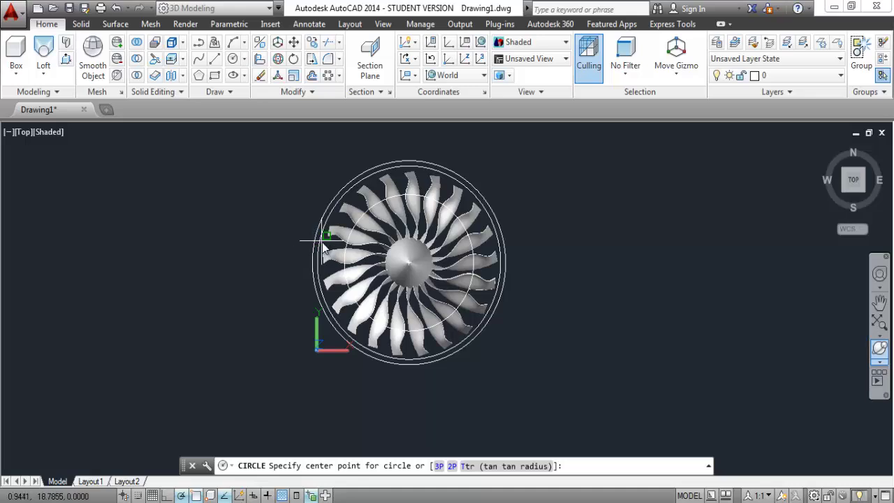
{"action": "left_click", "coordinate": [412, 271]}
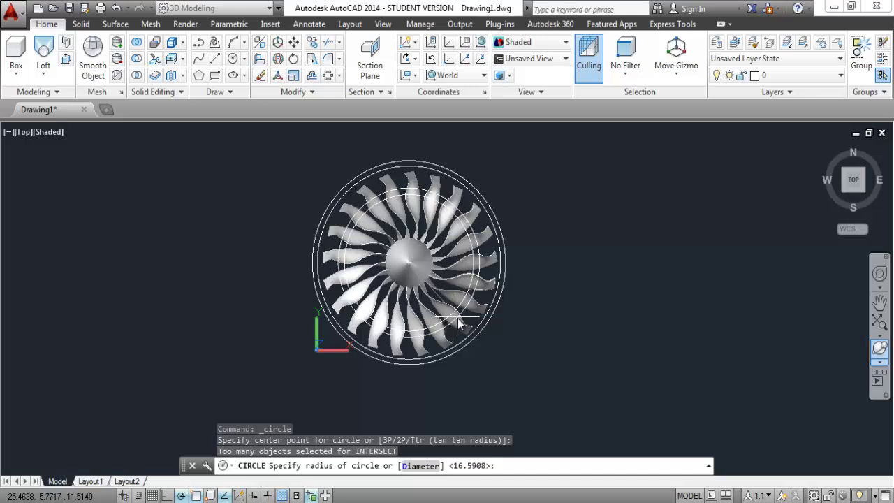
{"action": "left_click", "coordinate": [458, 318]}
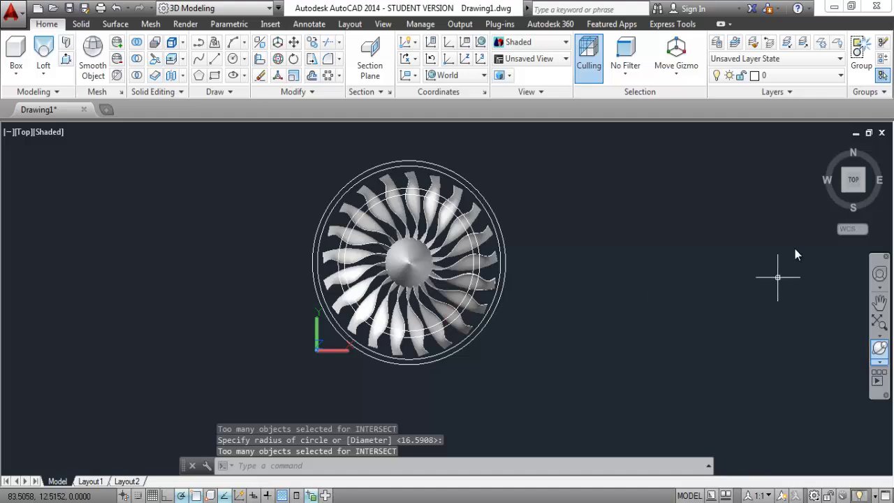
Move the circle just inside the outermost one straight down by about 1.1 units, using the hub's tip as base point.
{"action": "left_click", "coordinate": [824, 148]}
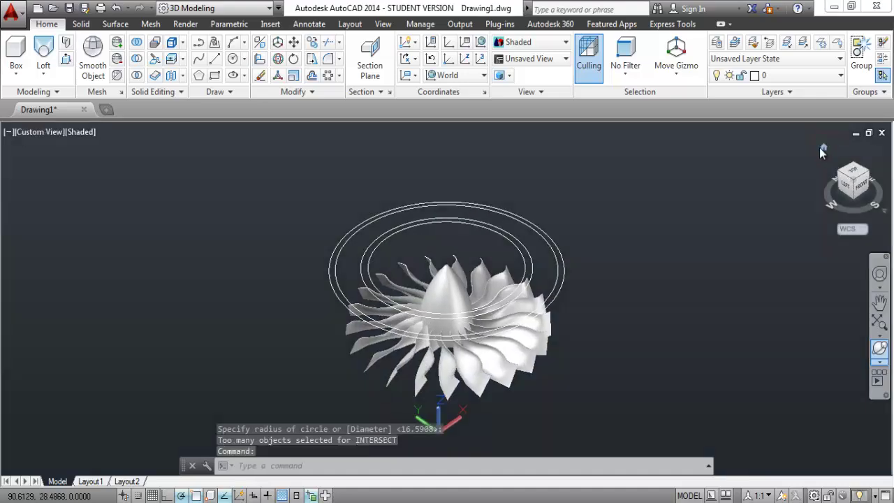
{"action": "middle_click_drag", "start_coordinate": [479, 287], "coordinate": [478, 190]}
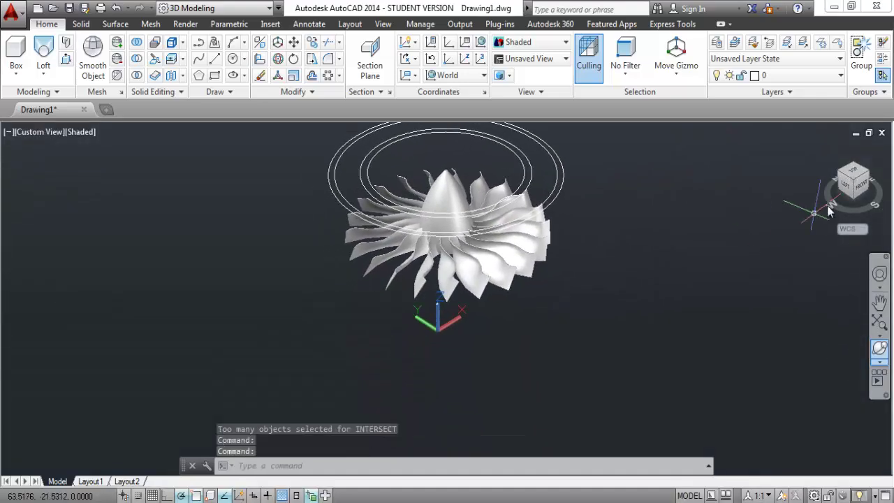
{"action": "right_click", "coordinate": [829, 205]}
{"action": "left_click", "coordinate": [829, 207]}
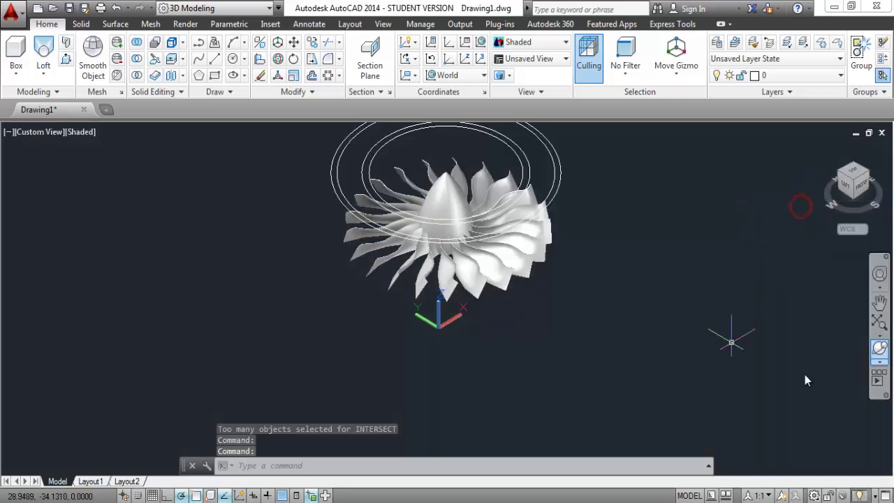
{"action": "left_click", "coordinate": [878, 368]}
{"action": "left_click_drag", "start_coordinate": [727, 361], "coordinate": [590, 260]}
{"action": "middle_click_drag", "start_coordinate": [590, 259], "coordinate": [457, 235]}
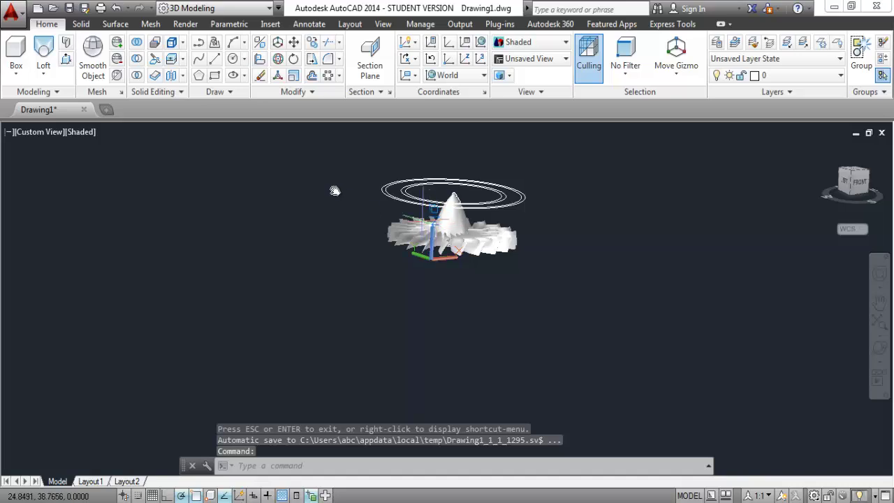
{"action": "left_click", "coordinate": [294, 42]}
{"action": "scroll", "coordinate": [409, 202], "scroll_direction": "up", "scroll_amount": 4}
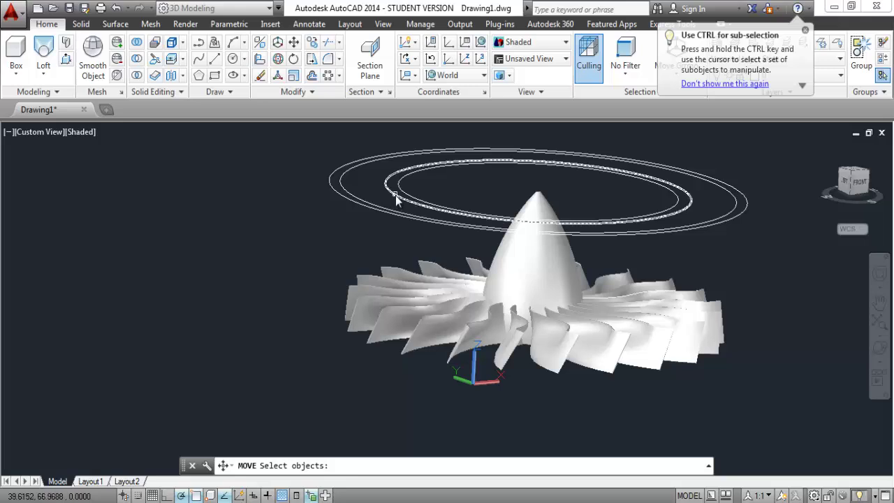
{"action": "left_click", "coordinate": [344, 188]}
{"action": "key", "text": "Return"}
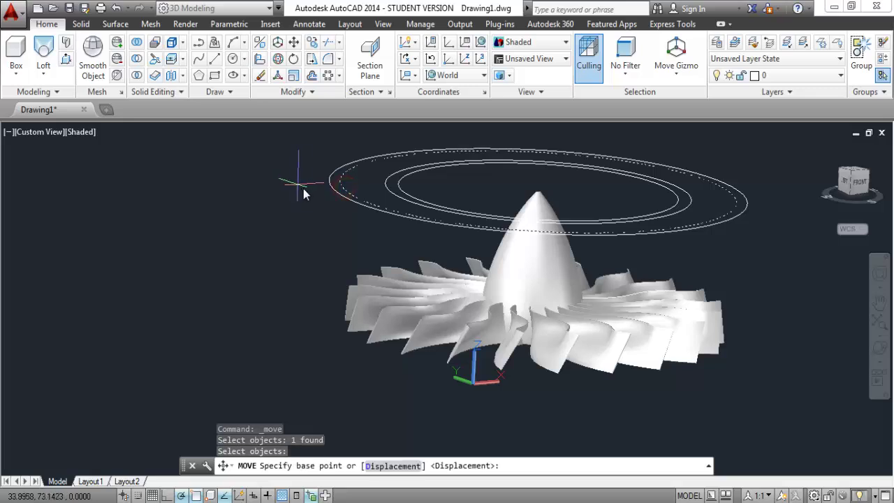
{"action": "left_click", "coordinate": [539, 193]}
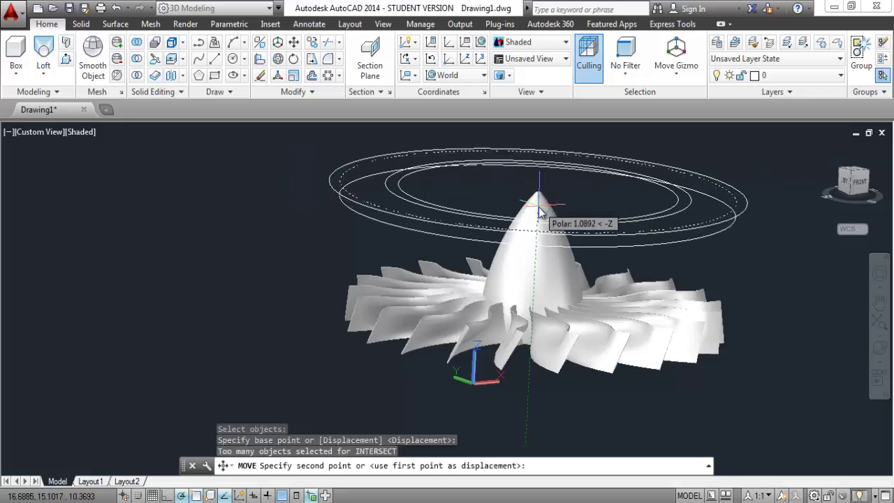
{"action": "left_click", "coordinate": [539, 208]}
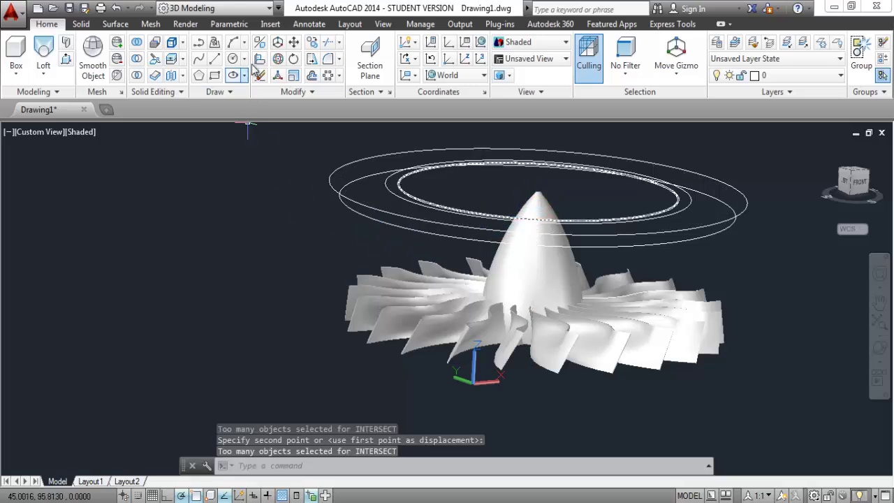
Move the smallest circle straight down along Z from the hub's tip to well below the rotor.
{"action": "left_click", "coordinate": [293, 43]}
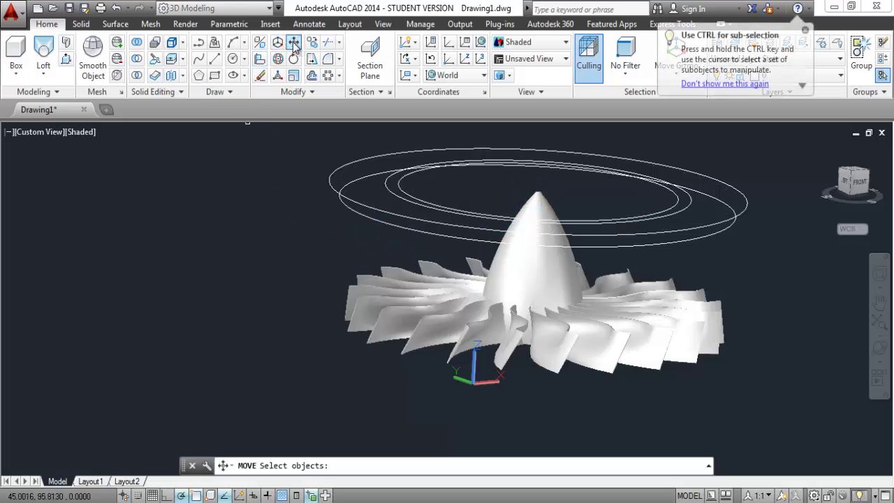
{"action": "left_click", "coordinate": [419, 200]}
{"action": "key", "text": "Return"}
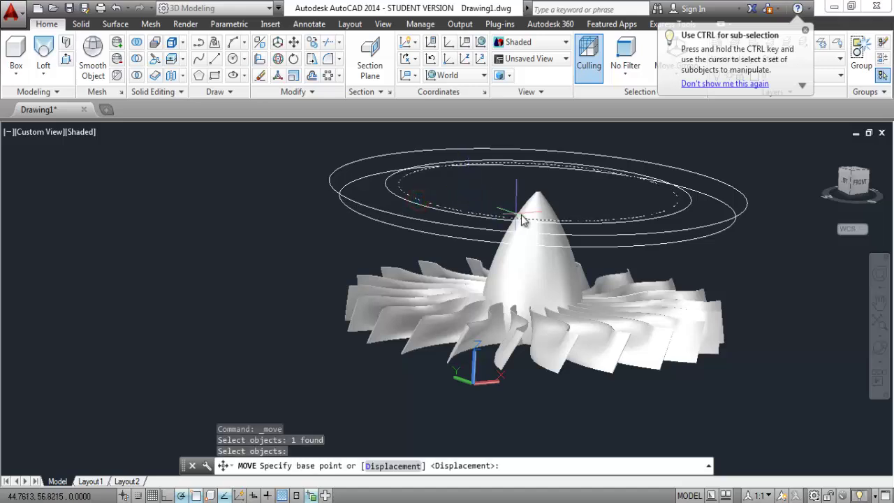
{"action": "scroll", "coordinate": [539, 196], "scroll_direction": "down", "scroll_amount": 5}
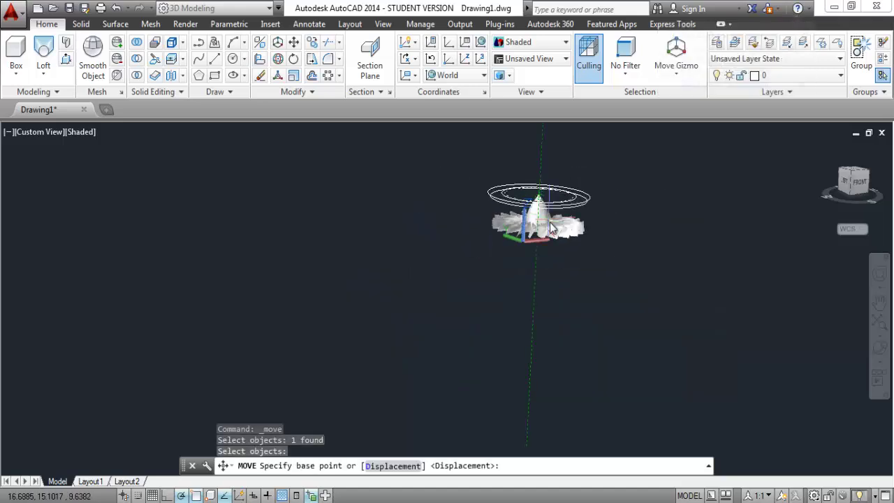
{"action": "middle_click_drag", "start_coordinate": [552, 227], "coordinate": [502, 210]}
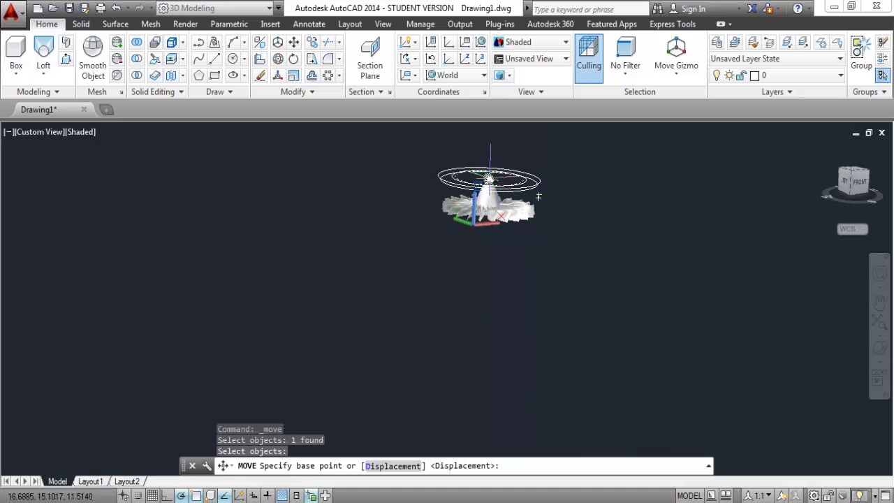
{"action": "left_click", "coordinate": [489, 182]}
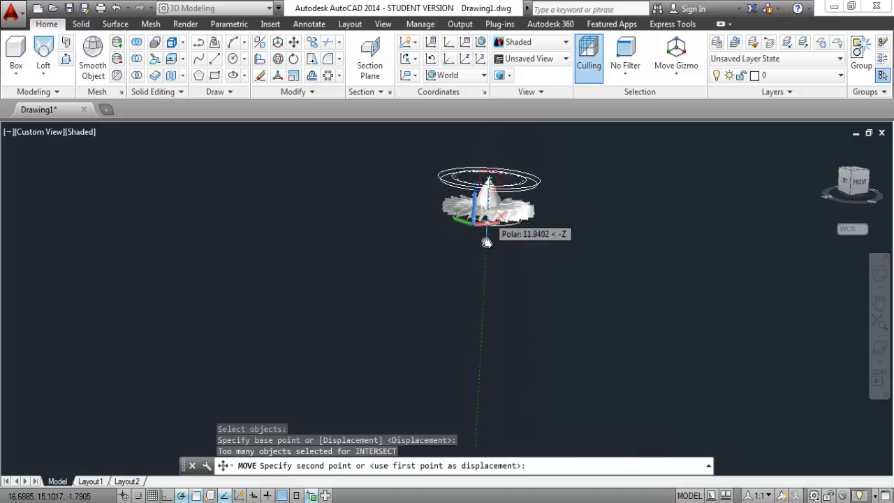
{"action": "left_click", "coordinate": [487, 297]}
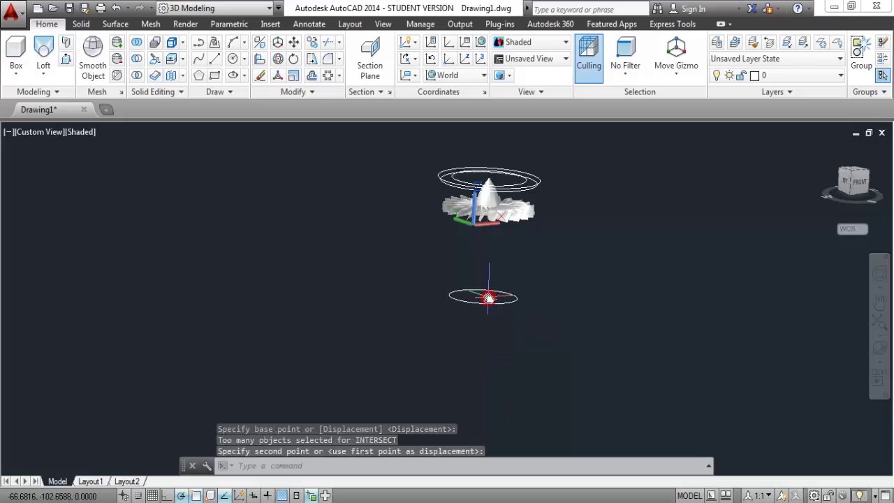
Move the remaining inner circle straight down from the hub's tip to the level of the smallest circle below the rotor.
{"action": "left_click", "coordinate": [294, 42]}
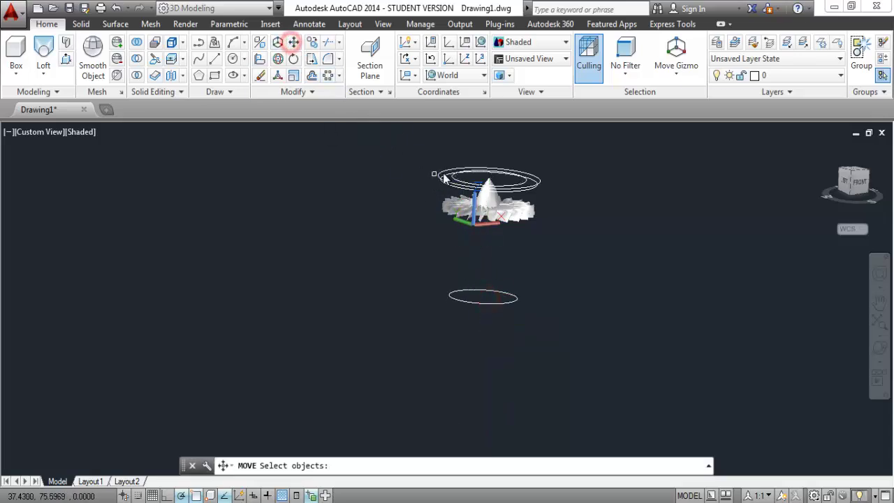
{"action": "left_click", "coordinate": [456, 180]}
{"action": "key", "text": "Return"}
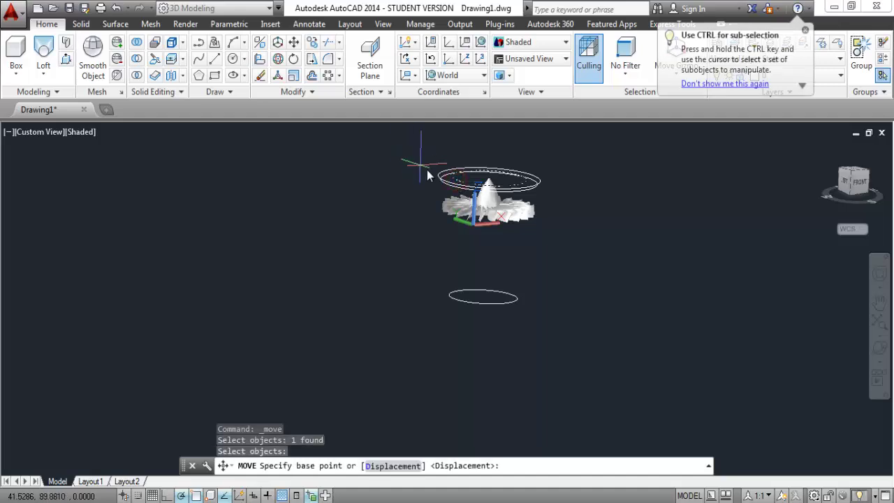
{"action": "left_click", "coordinate": [490, 181]}
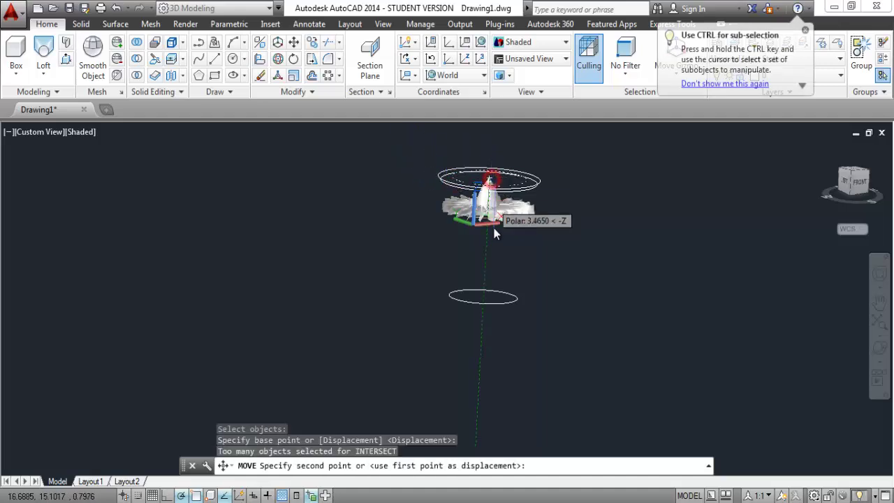
{"action": "left_click", "coordinate": [483, 297]}
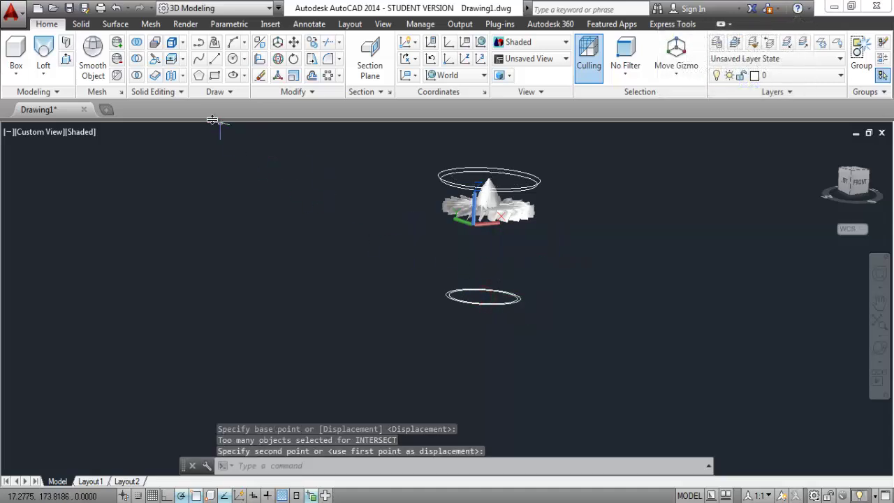
Loft a surface through the larger lower circle, the outermost upper circle and the slightly lowered circle inside it.
{"action": "left_click", "coordinate": [119, 24]}
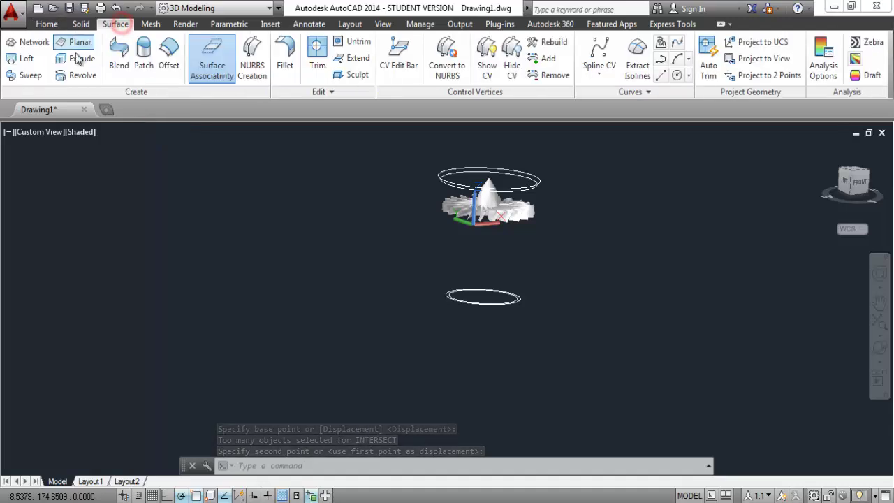
{"action": "left_click", "coordinate": [26, 58]}
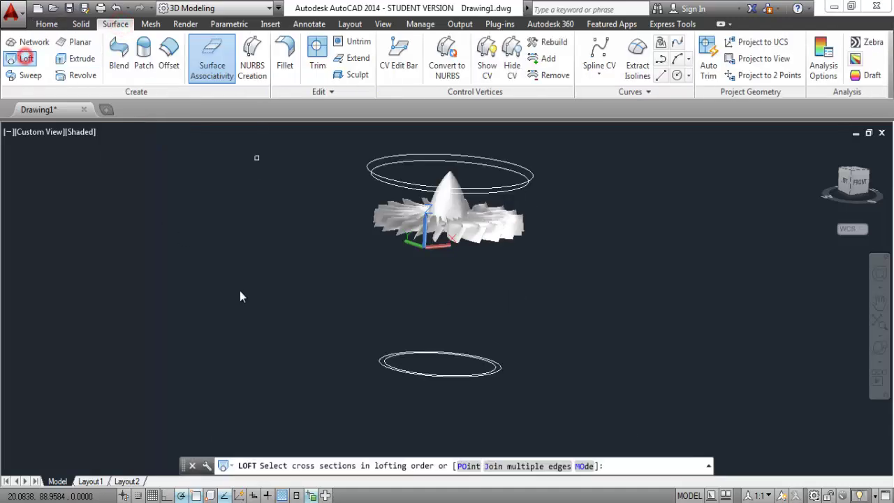
{"action": "left_click", "coordinate": [381, 365]}
{"action": "left_click", "coordinate": [370, 165]}
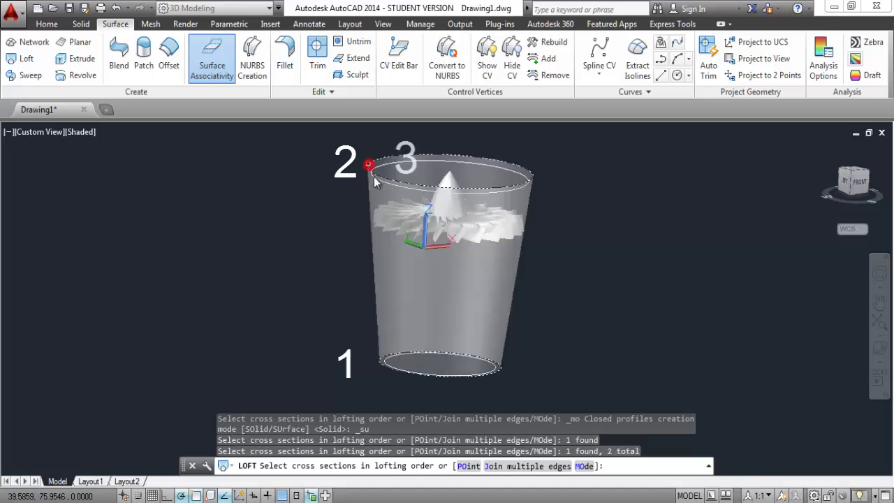
{"action": "left_click", "coordinate": [381, 174]}
{"action": "right_click", "coordinate": [329, 198]}
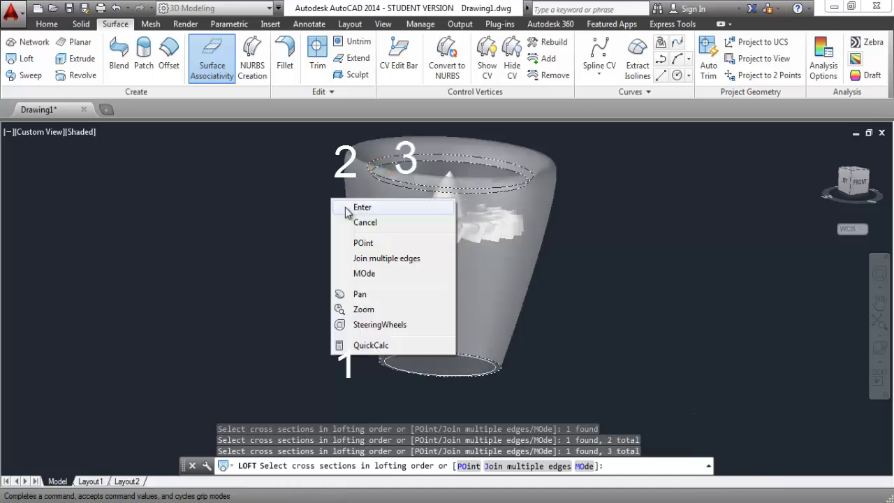
{"action": "left_click", "coordinate": [349, 207]}
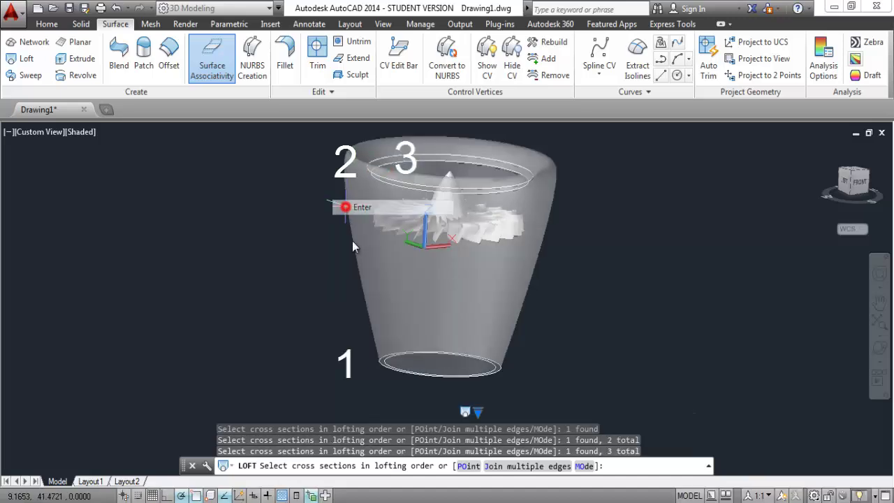
Set the loft's surface continuity to Draft Angle and tilt the draft at the lower circle moderately outward so the casing bulges.
{"action": "left_click", "coordinate": [479, 413]}
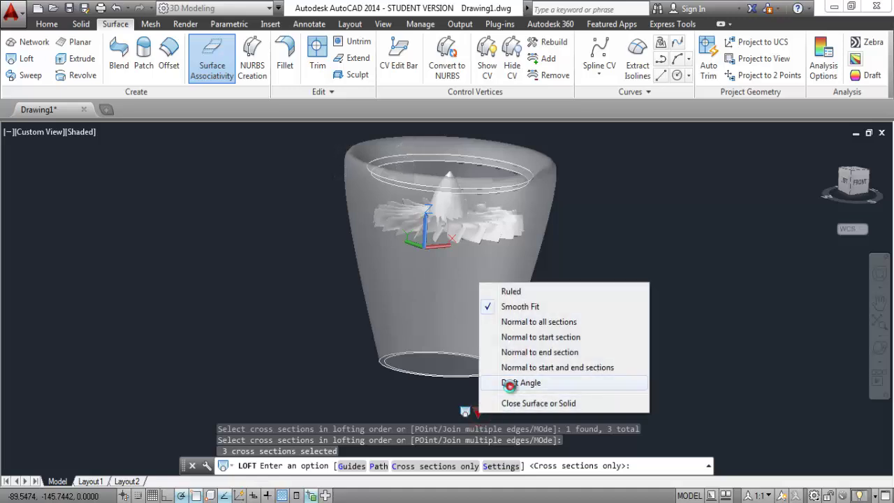
{"action": "left_click", "coordinate": [510, 383]}
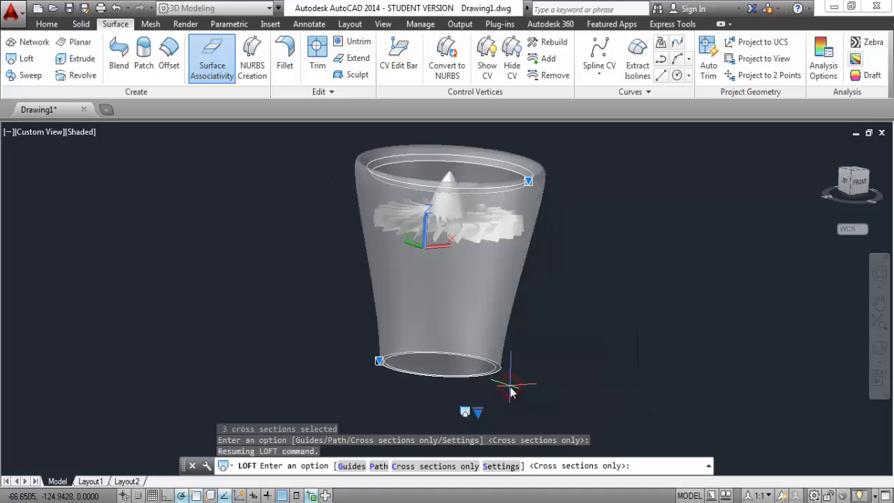
{"action": "left_click", "coordinate": [378, 363]}
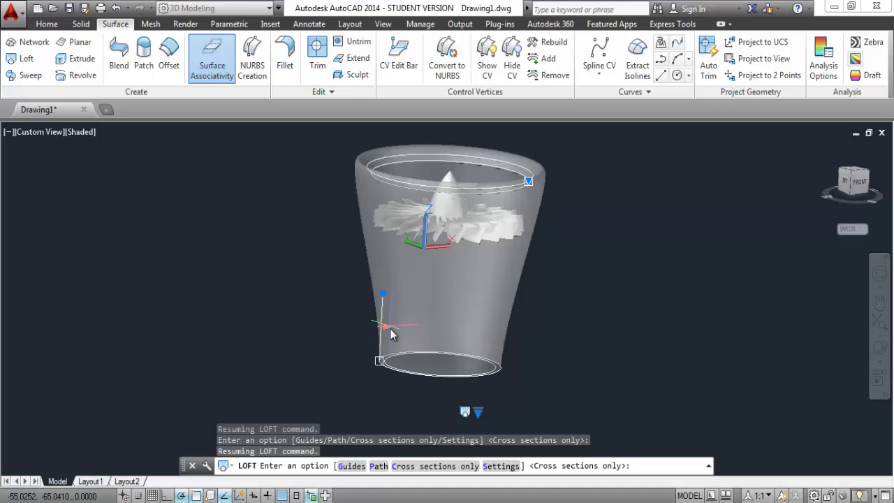
{"action": "left_click", "coordinate": [349, 334]}
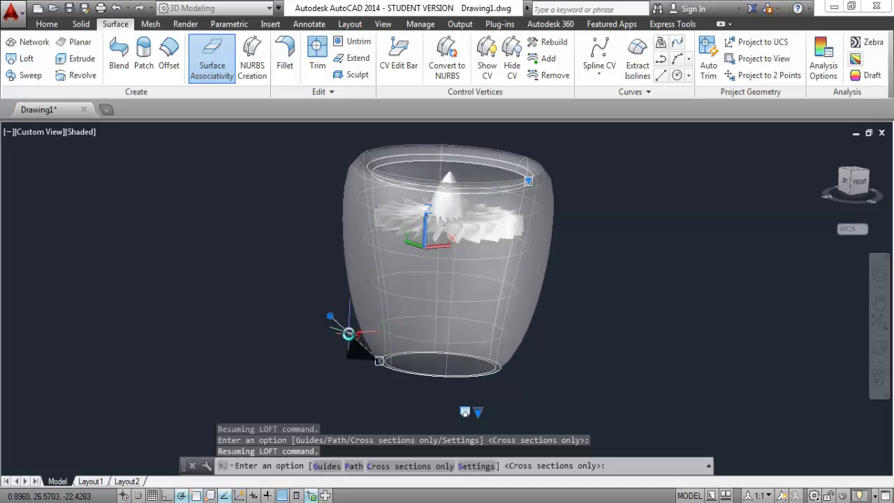
{"action": "left_click", "coordinate": [352, 322]}
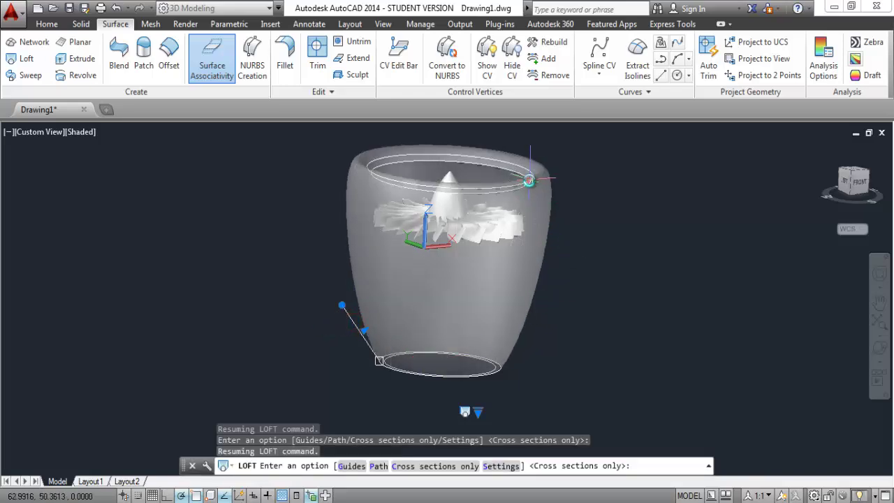
Tilt the draft angle at the casing's inner upper rim outward and downward, and finish the loft.
{"action": "left_click", "coordinate": [530, 181]}
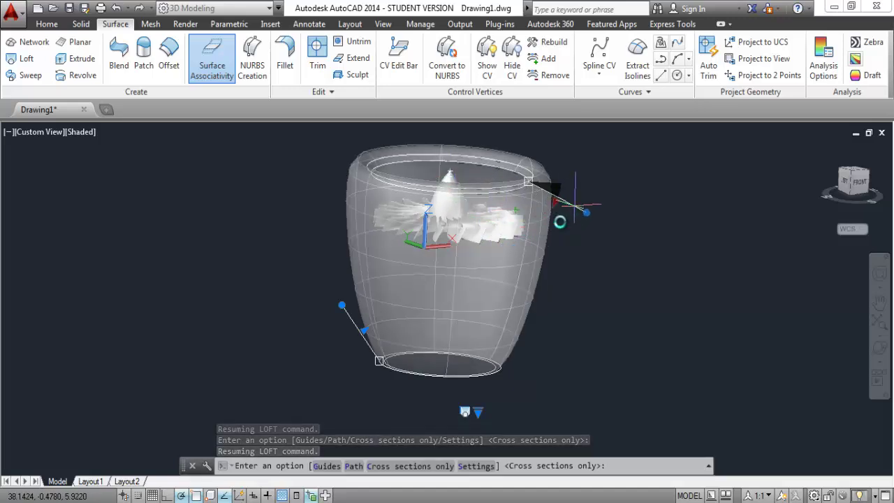
{"action": "left_click", "coordinate": [555, 226]}
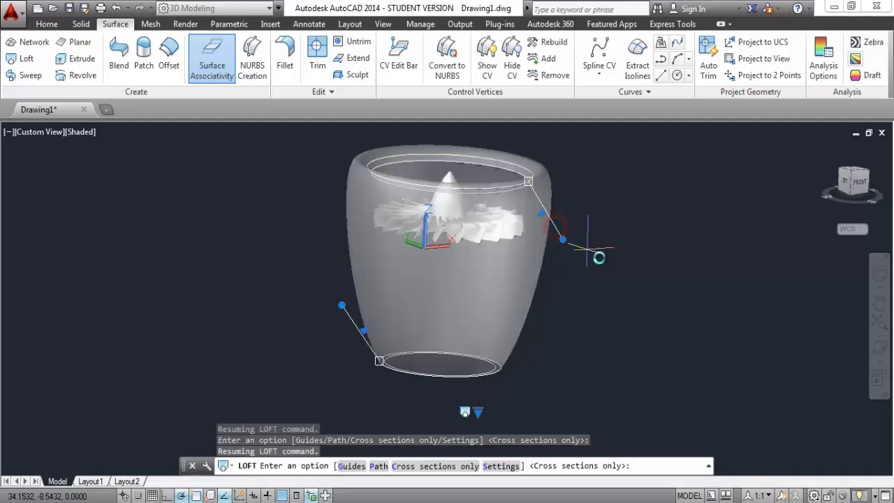
{"action": "key", "text": "Return"}
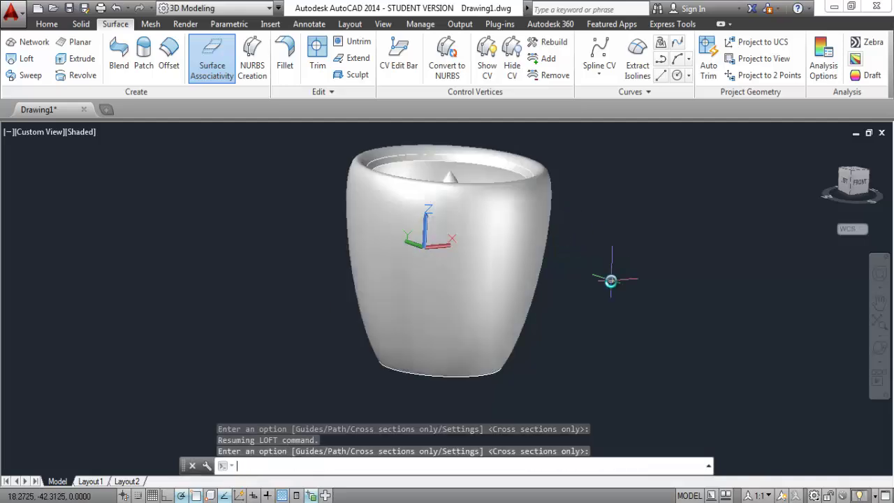
Start a surface loft with the inner circle at the casing's upper rim and the smaller circle at its lower opening as cross sections.
{"action": "left_click", "coordinate": [24, 59]}
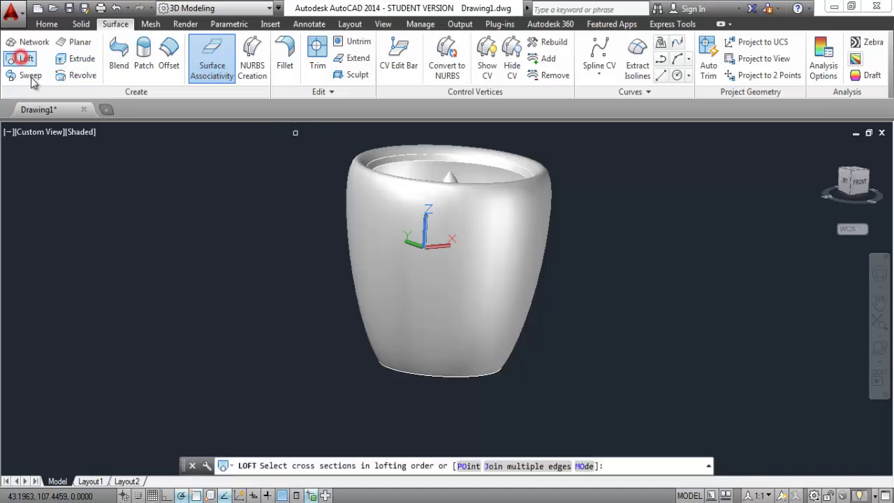
{"action": "left_click", "coordinate": [382, 172]}
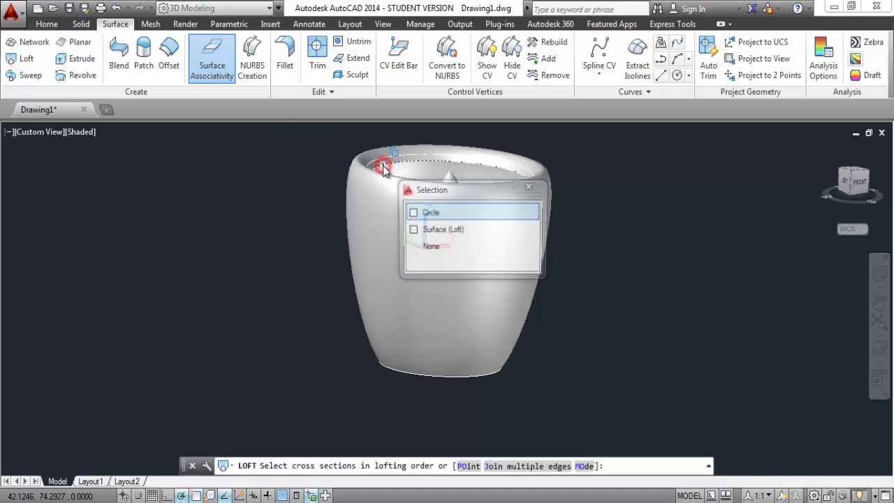
{"action": "left_click", "coordinate": [455, 213]}
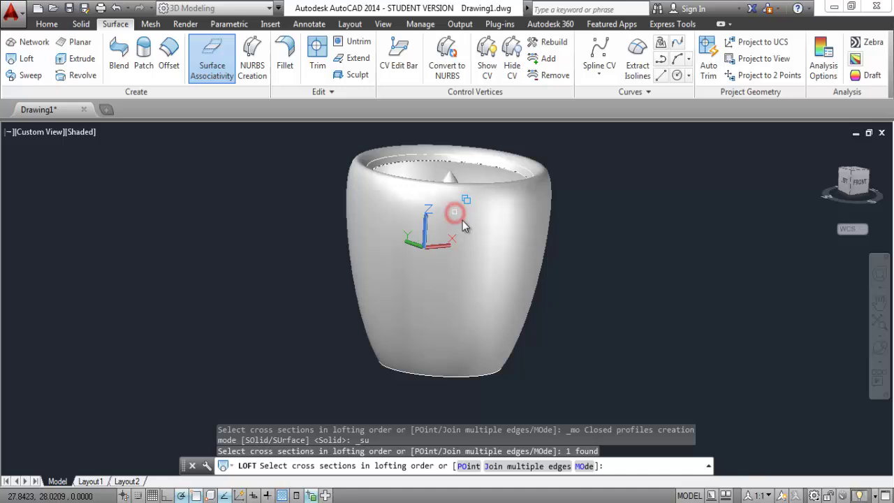
{"action": "left_click", "coordinate": [880, 350]}
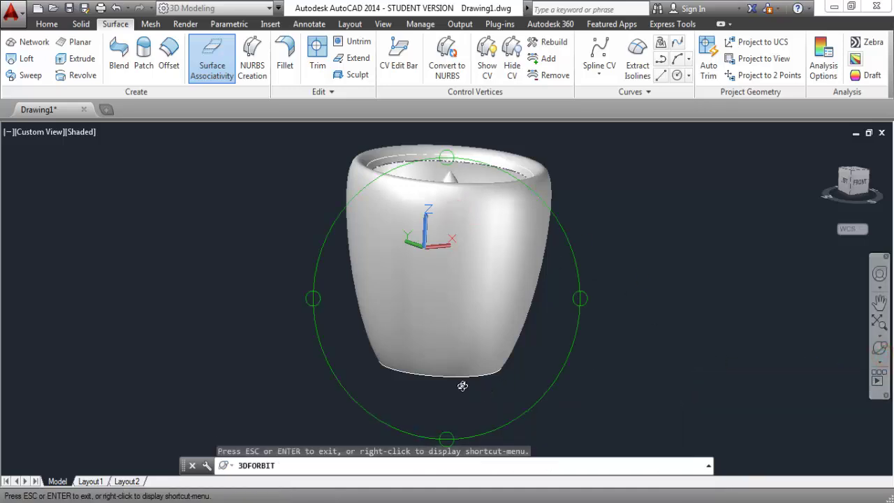
{"action": "left_click_drag", "start_coordinate": [462, 385], "coordinate": [466, 256]}
{"action": "right_click", "coordinate": [605, 190]}
{"action": "left_click", "coordinate": [617, 196]}
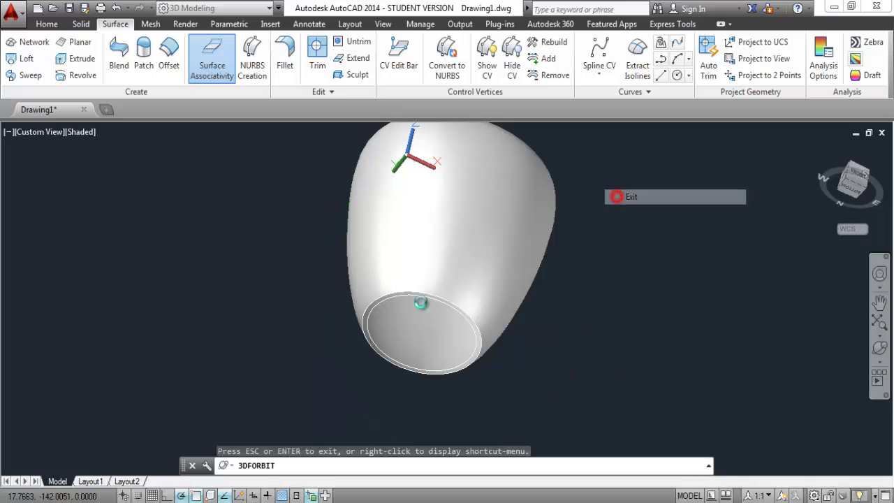
{"action": "left_click", "coordinate": [369, 320]}
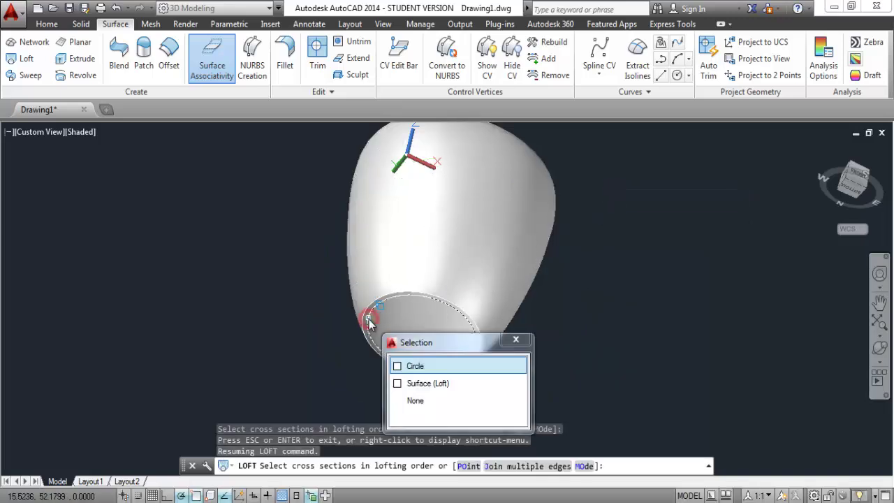
{"action": "left_click", "coordinate": [419, 366]}
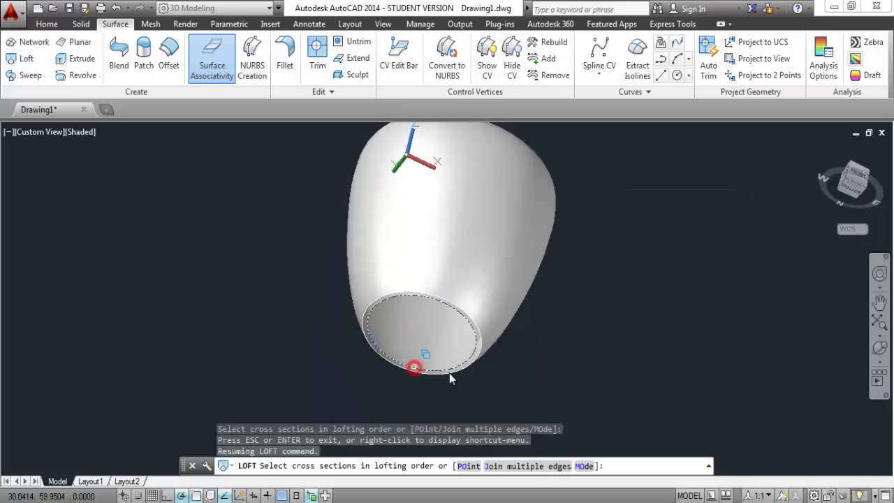
{"action": "right_click", "coordinate": [637, 228]}
{"action": "left_click", "coordinate": [651, 239]}
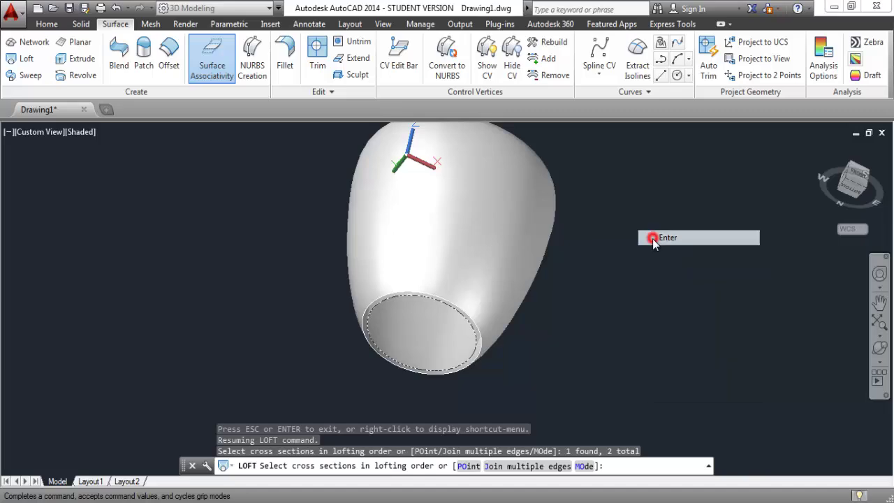
Complete the casing's inner surface loft using cross sections only.
{"action": "left_click", "coordinate": [879, 348]}
{"action": "left_click_drag", "start_coordinate": [457, 200], "coordinate": [567, 229]}
{"action": "right_click", "coordinate": [586, 197]}
{"action": "left_click", "coordinate": [602, 205]}
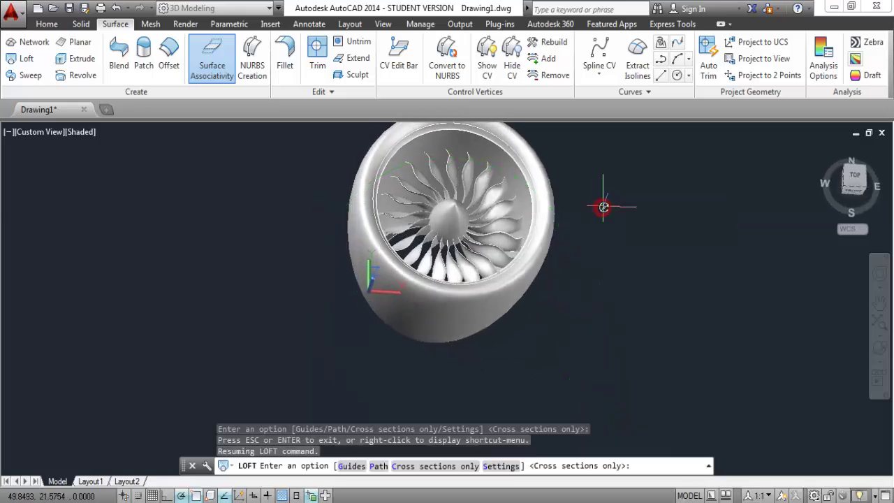
{"action": "key", "text": "Return"}
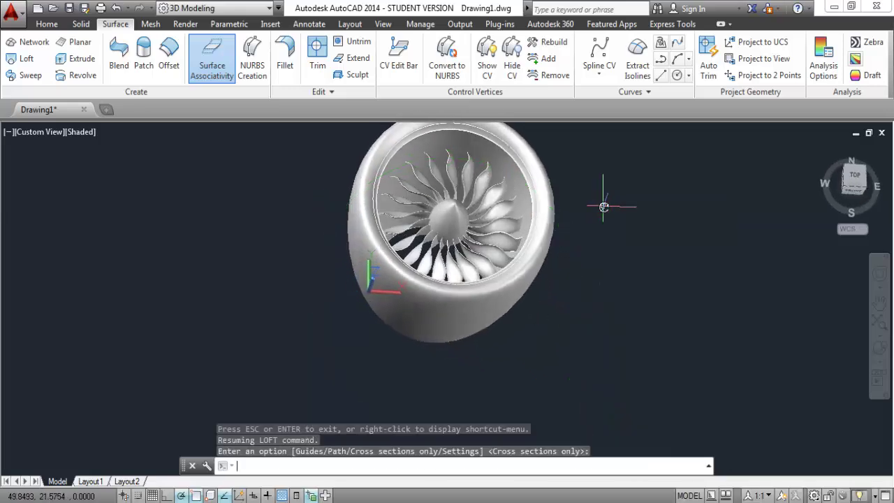
Examine the fan rotor and the casing's inner surface through the upper opening from different angles.
{"action": "left_click", "coordinate": [880, 352]}
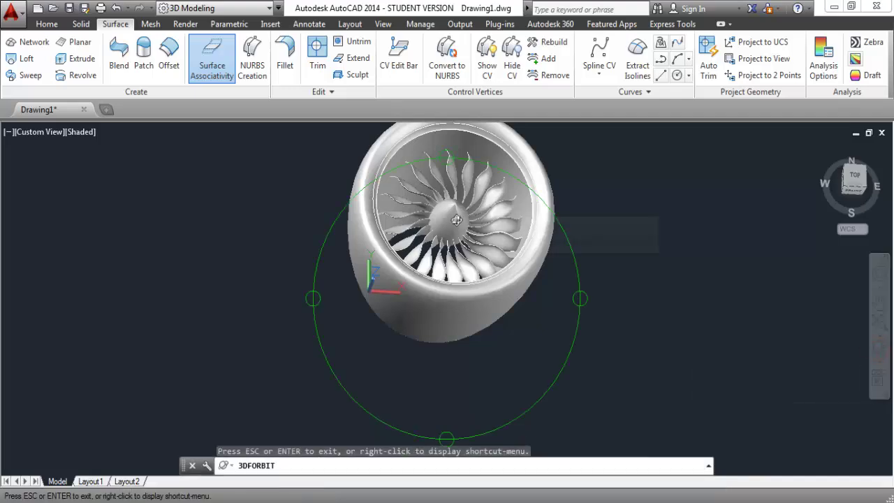
{"action": "left_click_drag", "start_coordinate": [547, 255], "coordinate": [519, 264]}
{"action": "left_click_drag", "start_coordinate": [445, 237], "coordinate": [424, 257]}
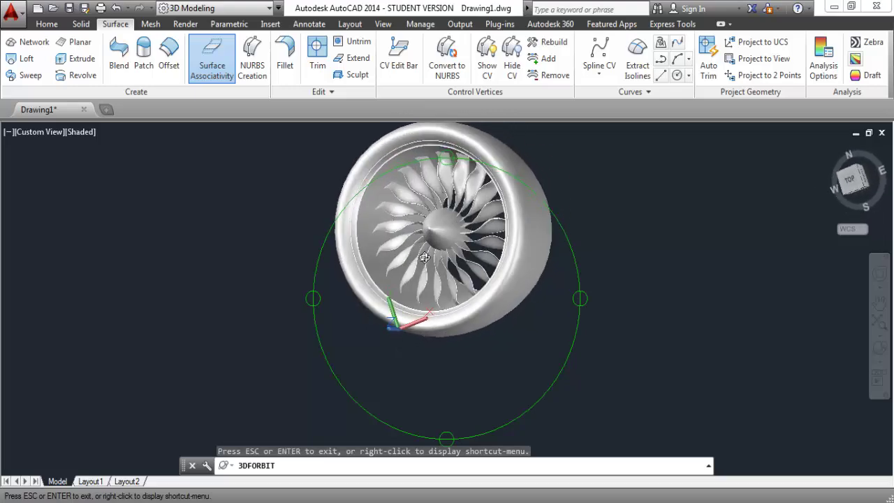
{"action": "right_click", "coordinate": [562, 143]}
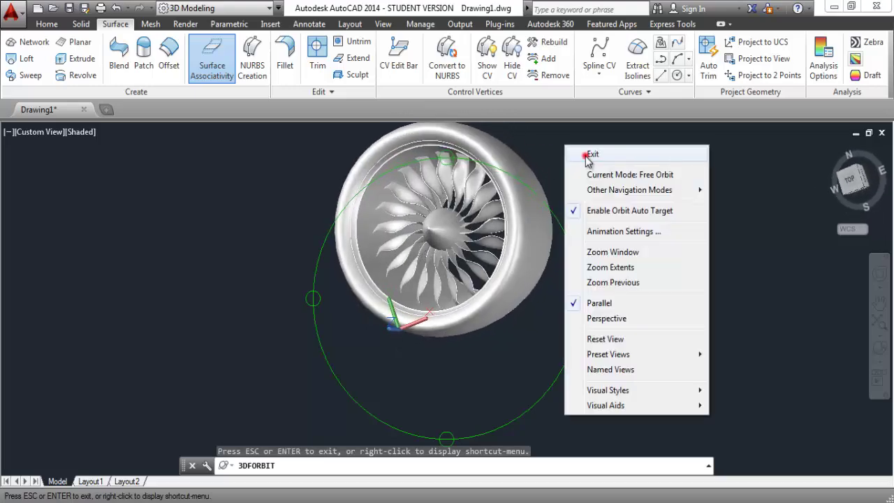